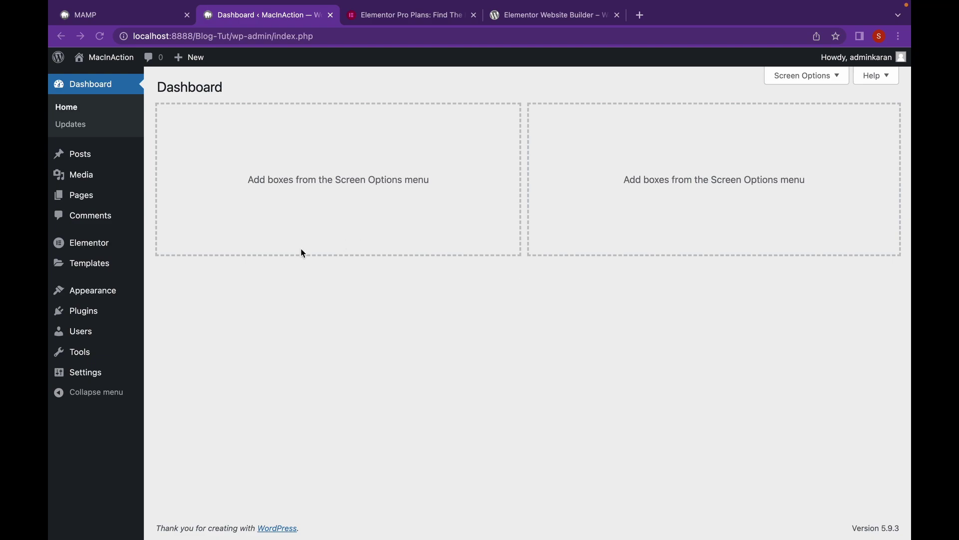
# Step: Go to Templates > Theme Builder and switch to the Single Post templates list
pyautogui.click(103, 270)
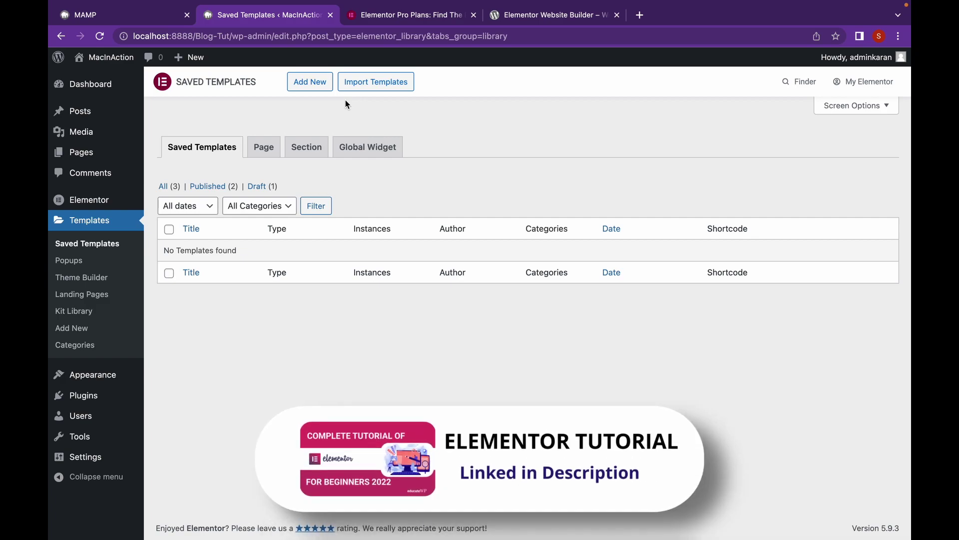
pyautogui.click(107, 281)
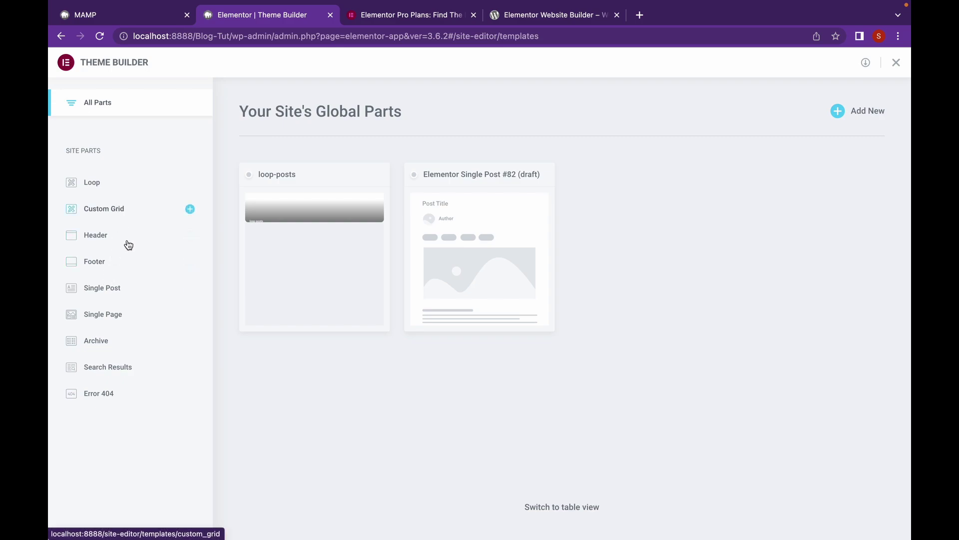
pyautogui.click(120, 314)
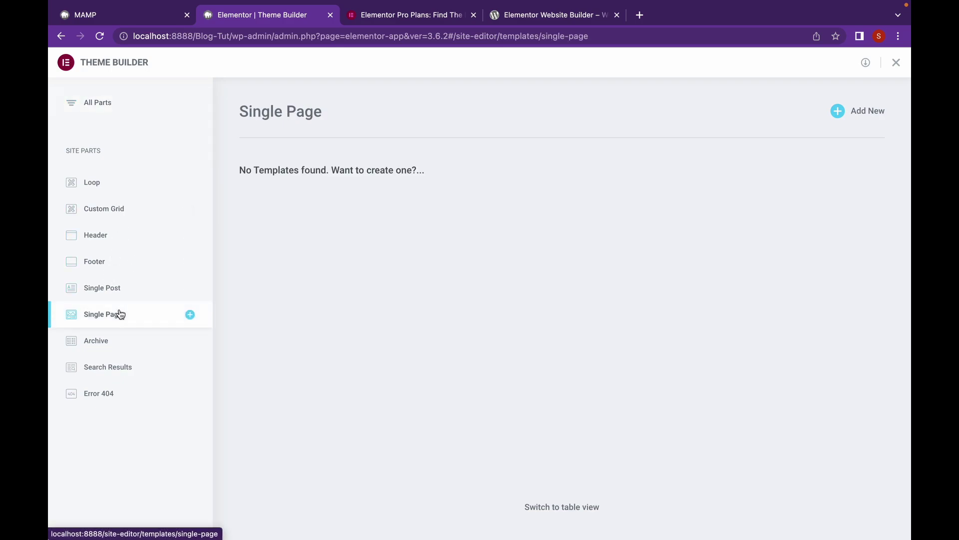
pyautogui.click(120, 292)
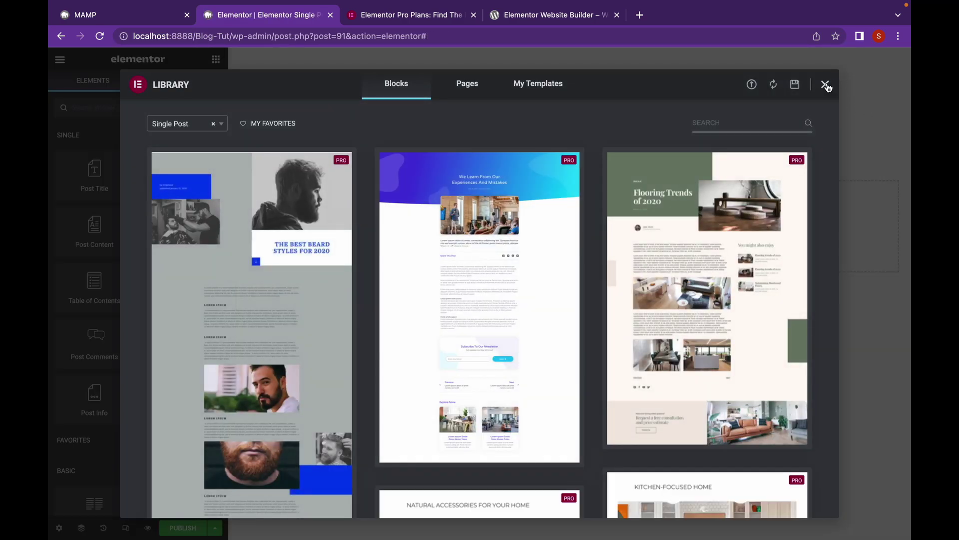
# Step: Close the library and set the template's Page Layout to Elementor Canvas
pyautogui.click(825, 85)
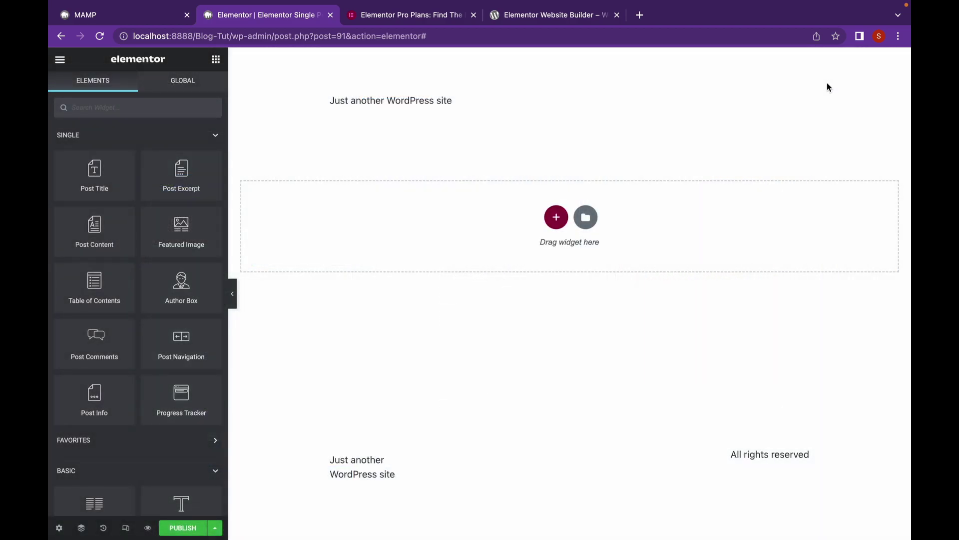
pyautogui.moveTo(50, 505)
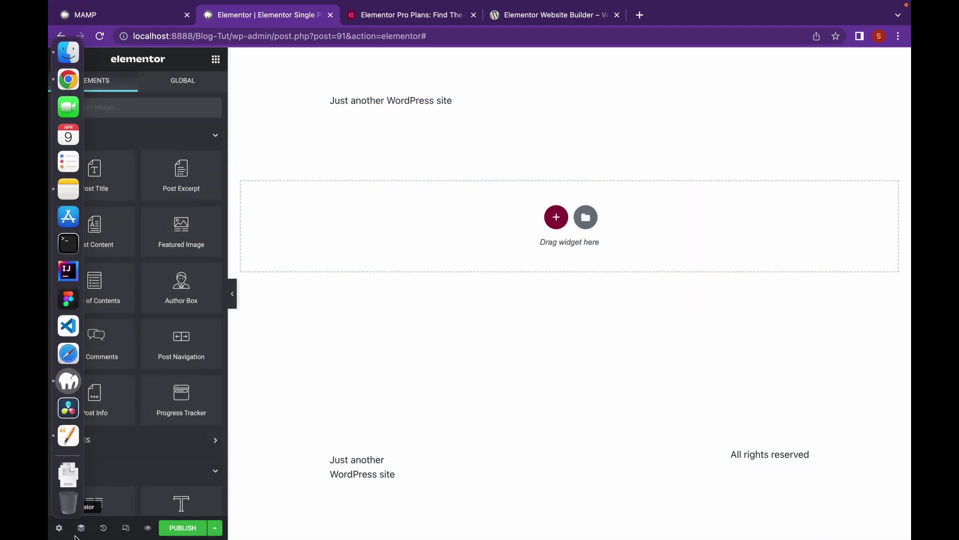
pyautogui.click(59, 528)
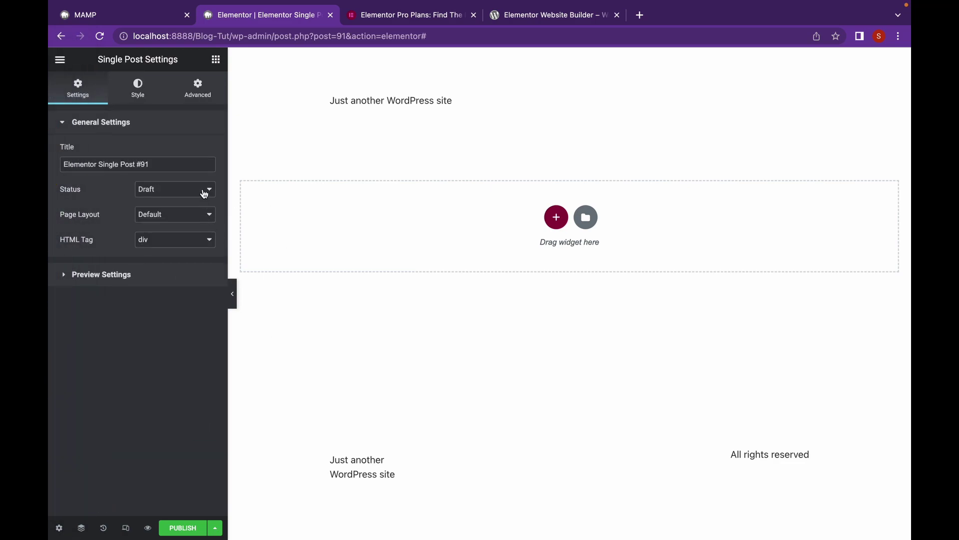
pyautogui.click(209, 213)
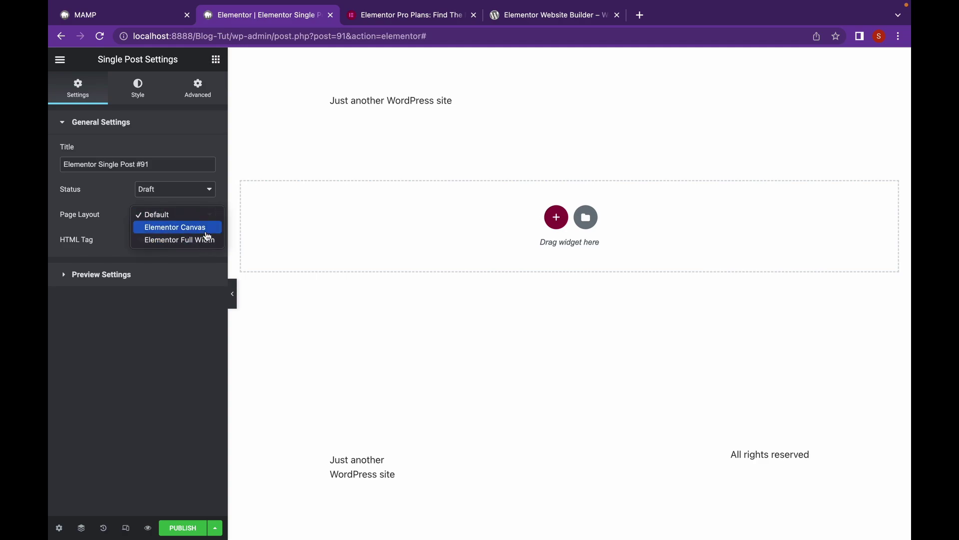
pyautogui.click(206, 230)
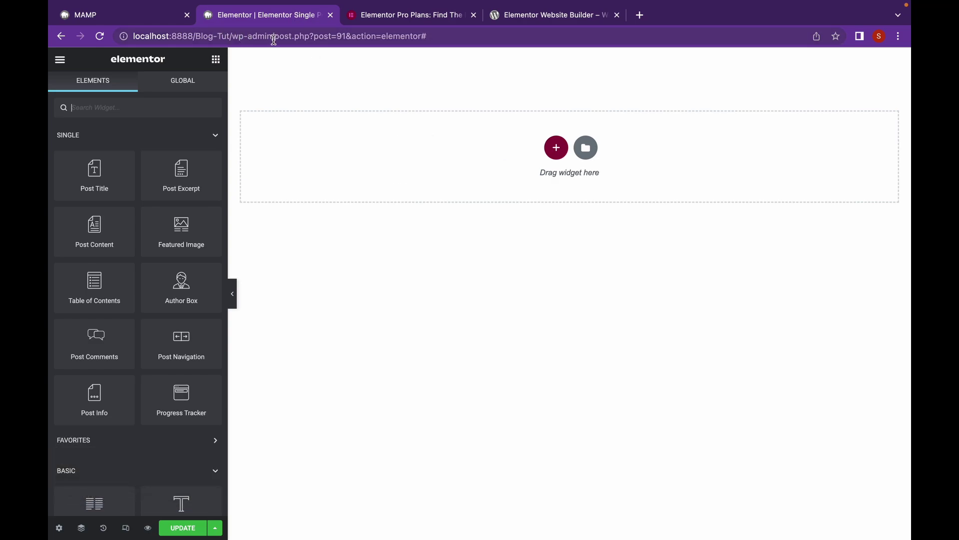
# Step: Open the WordPress admin dashboard in a new browser tab
pyautogui.moveTo(274, 36); pyautogui.dragTo(131, 36)
pyautogui.press('super+c')
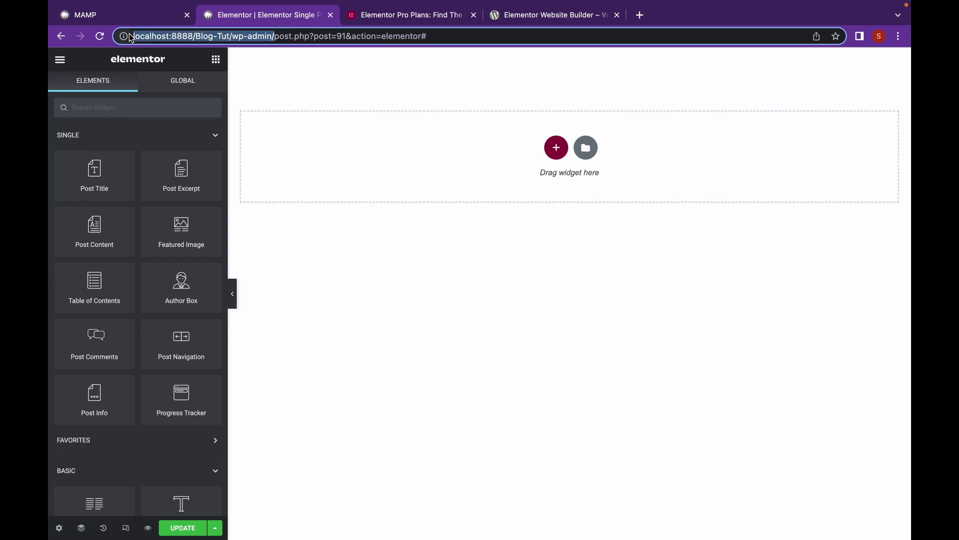
pyautogui.click(640, 15)
pyautogui.press('super+v')
pyautogui.press('Return')
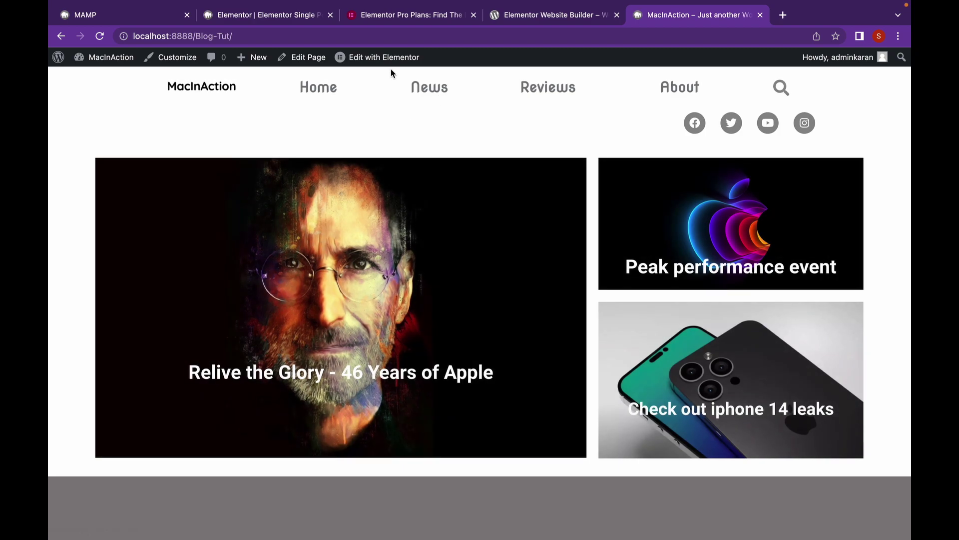
# Step: Edit the Home page with Elementor and copy its header section
pyautogui.click(375, 58)
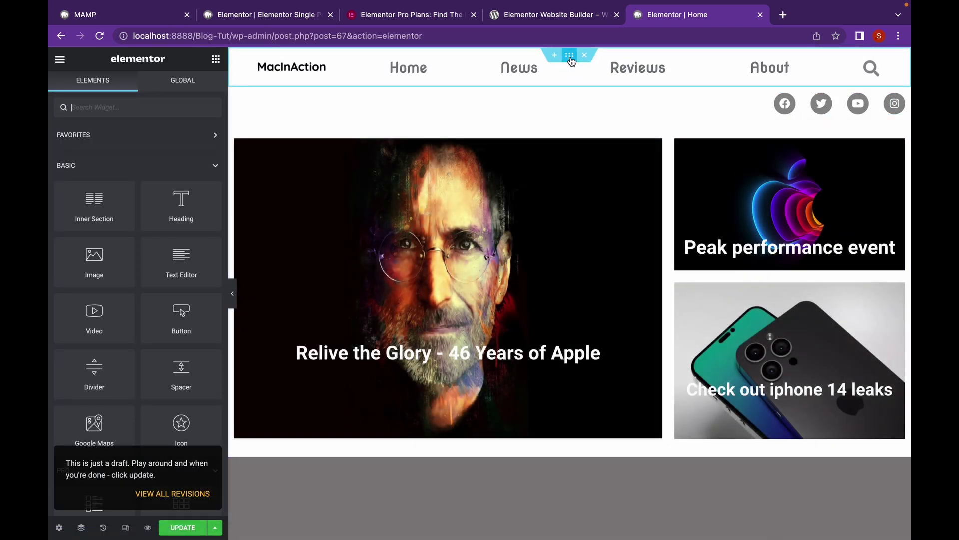
pyautogui.rightClick(571, 61)
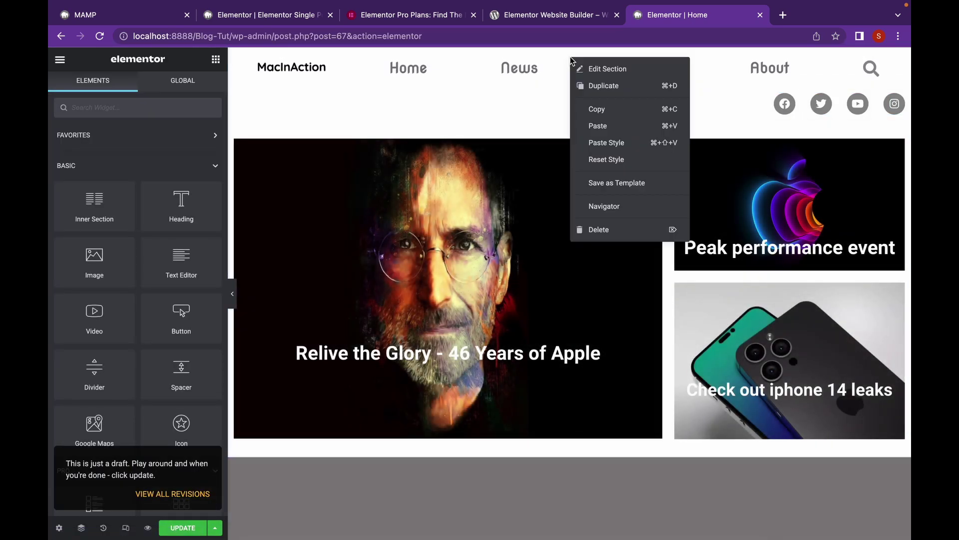
pyautogui.click(600, 108)
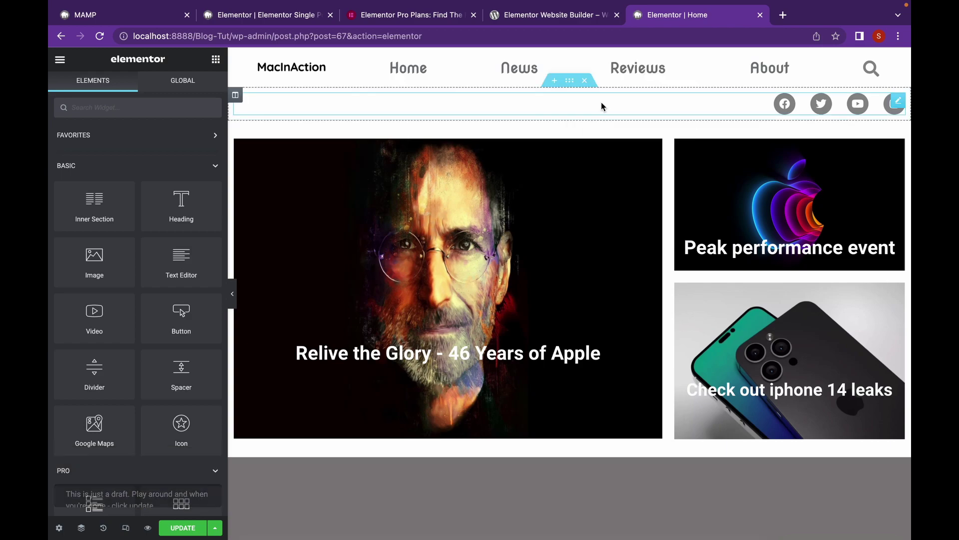
# Step: Paste the Home page header into a new top section, delete the empty section, and preview
pyautogui.click(277, 16)
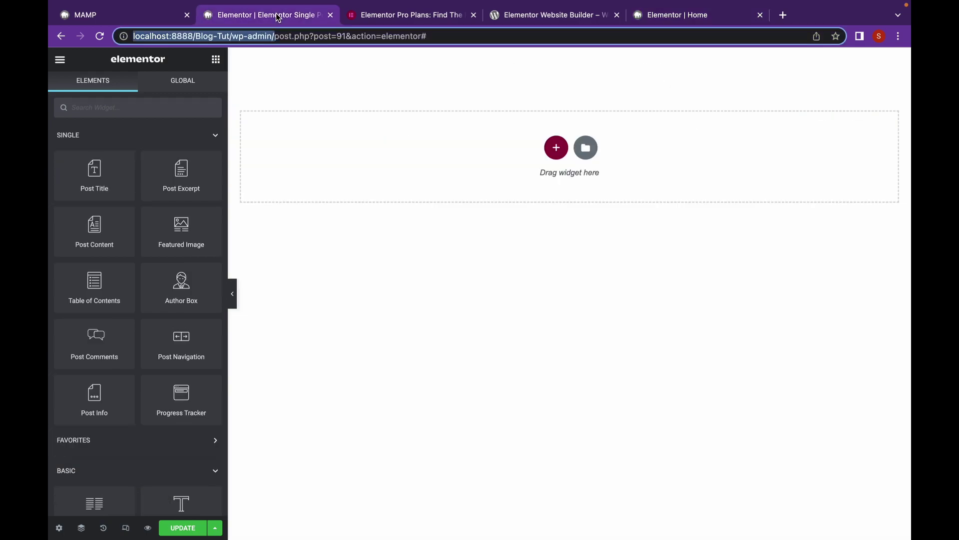
pyautogui.click(555, 151)
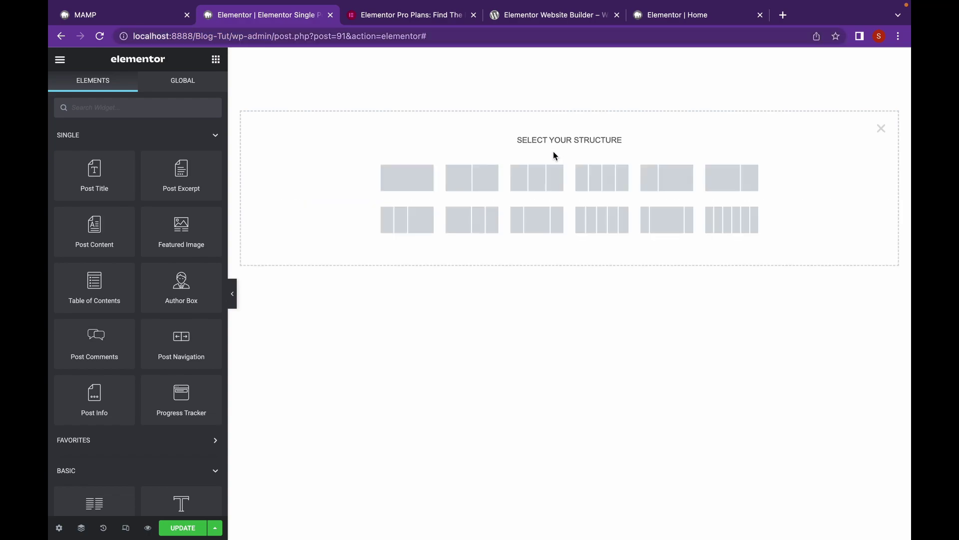
pyautogui.click(407, 177)
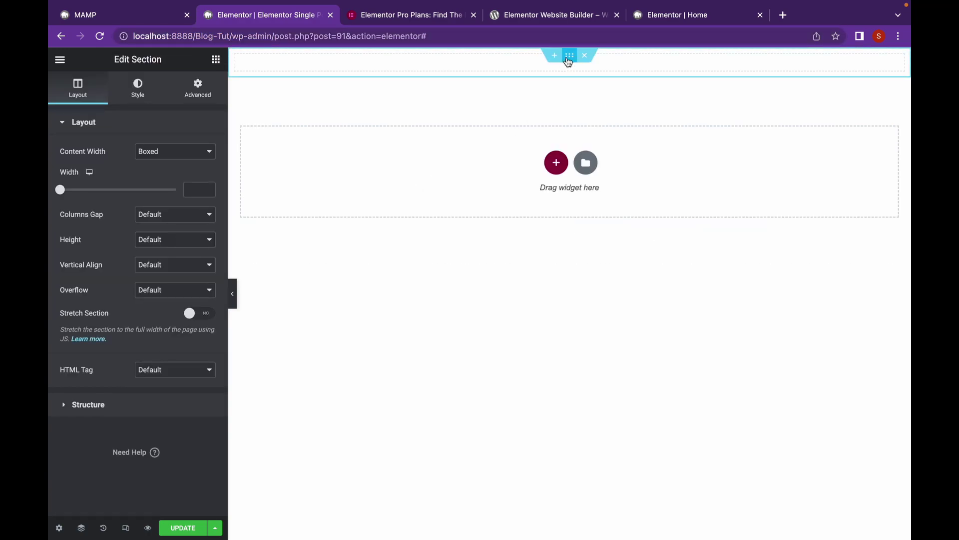
pyautogui.rightClick(569, 61)
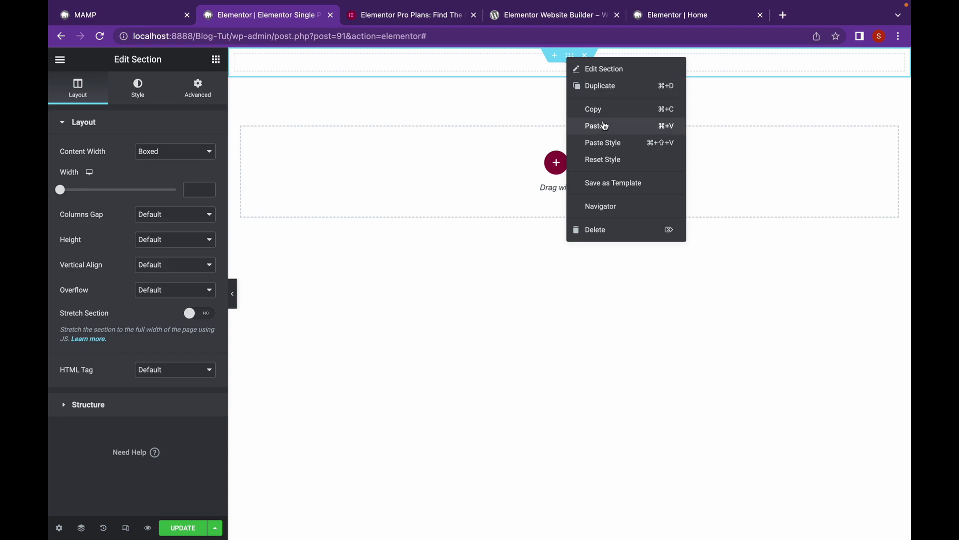
pyautogui.click(607, 131)
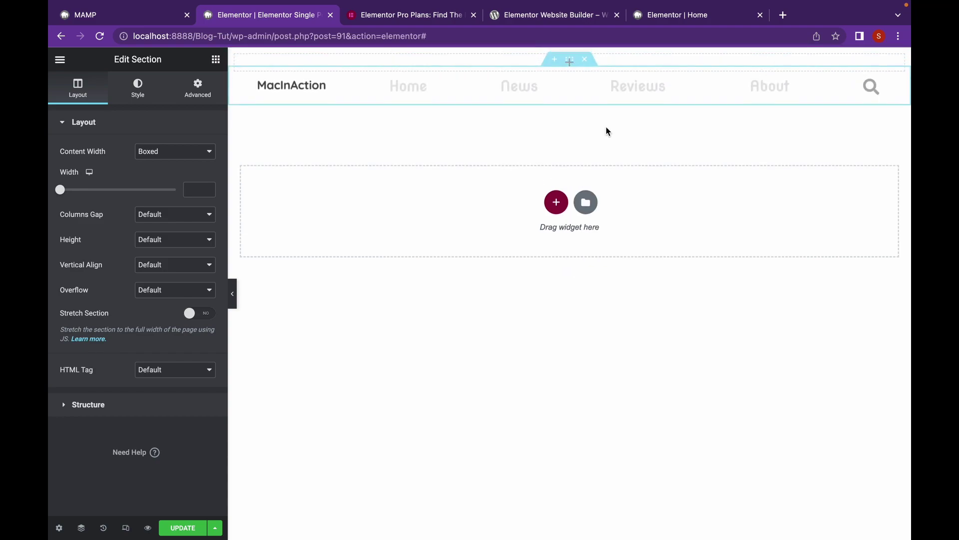
pyautogui.click(585, 57)
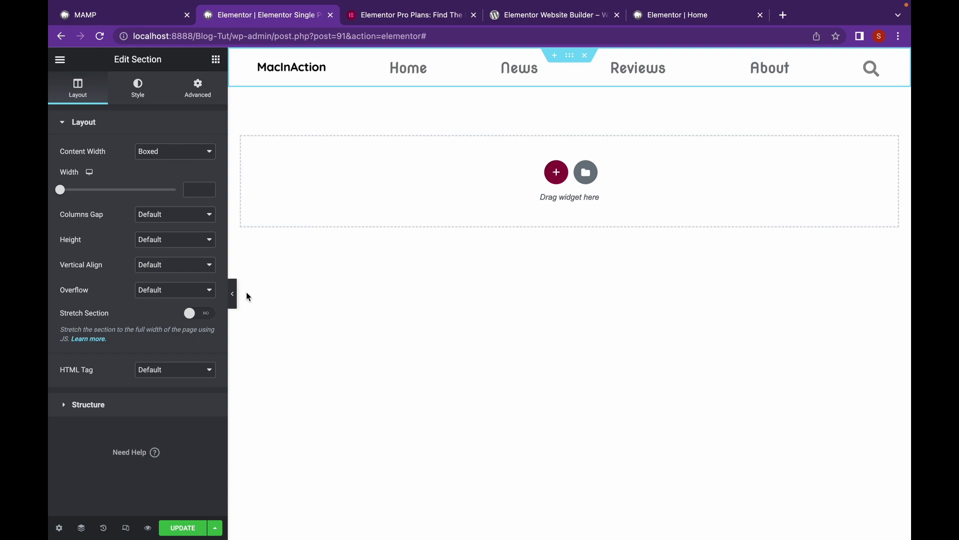
pyautogui.click(232, 293)
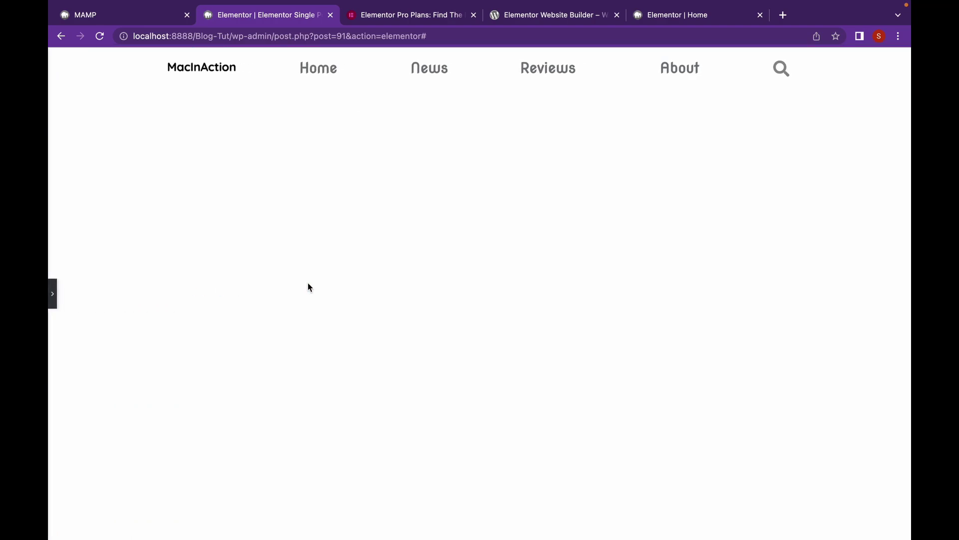
# Step: Restore the editing panel and show the Single Post widget list
pyautogui.moveTo(50, 303)
pyautogui.click(54, 293)
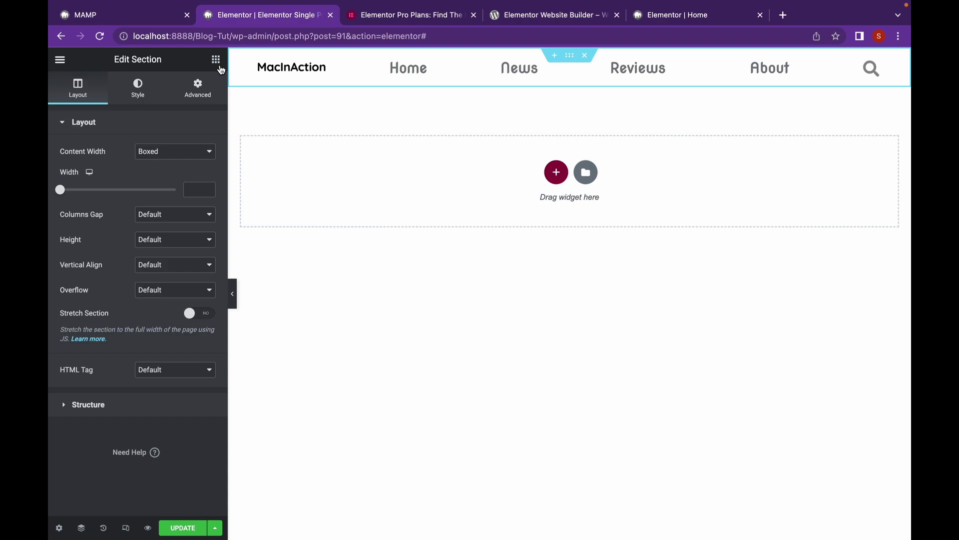
pyautogui.click(216, 60)
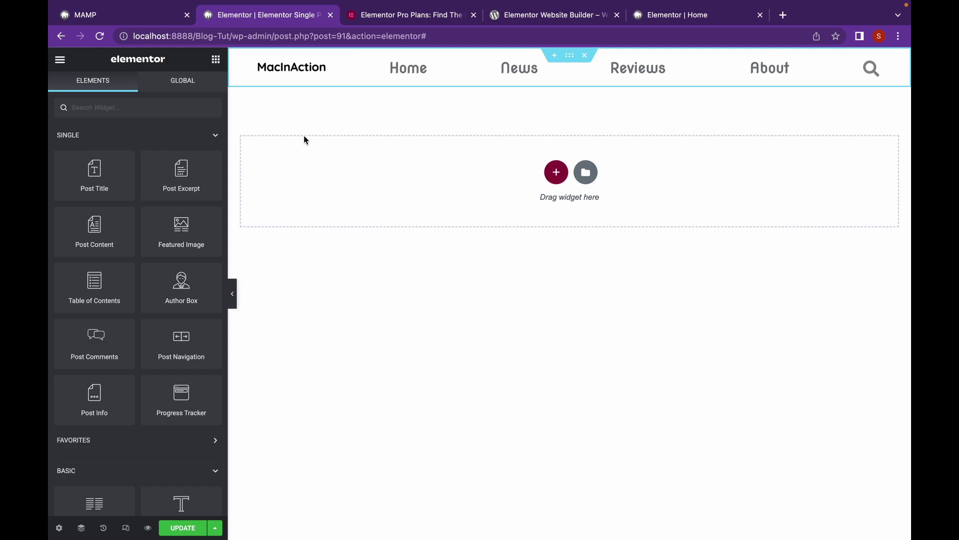
# Step: Add a one-column section below the header holding the Post Title widget
pyautogui.click(564, 173)
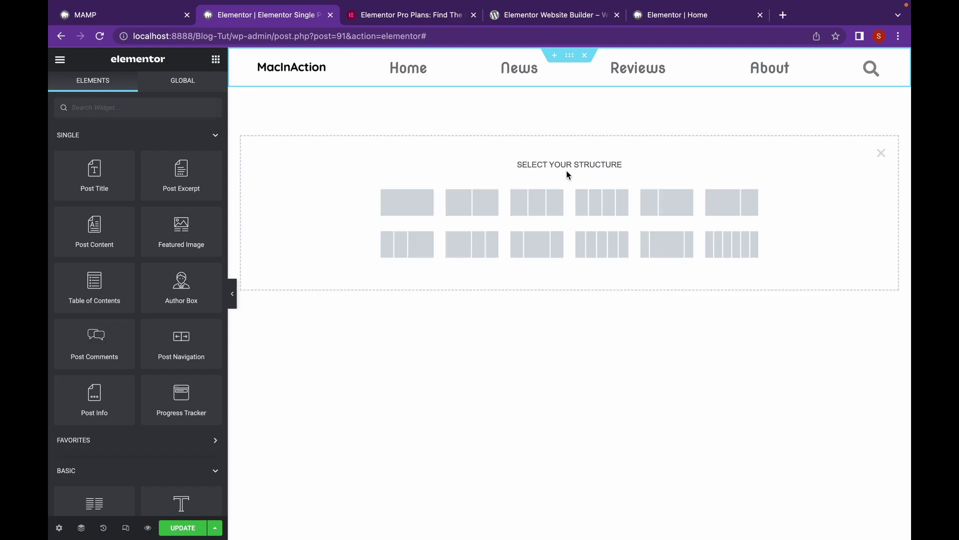
pyautogui.click(397, 214)
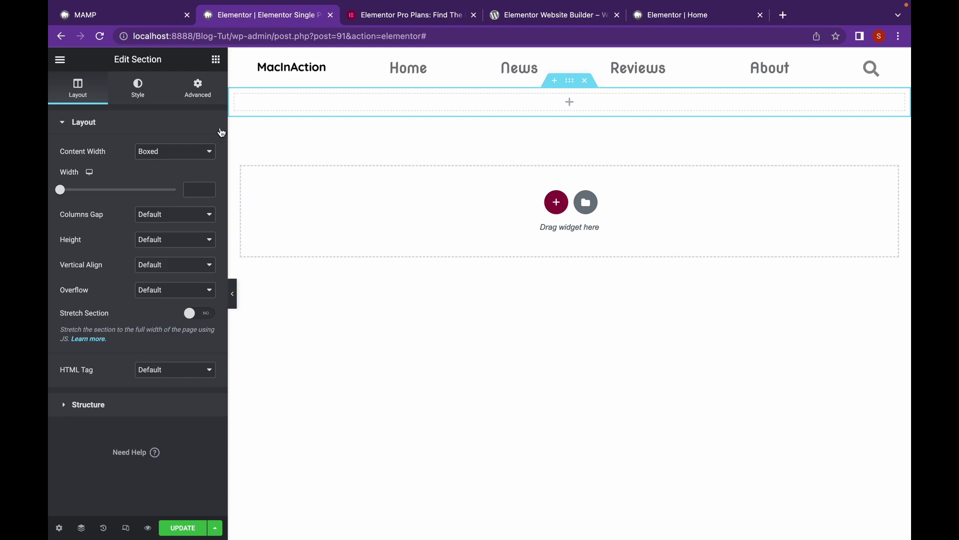
pyautogui.click(215, 61)
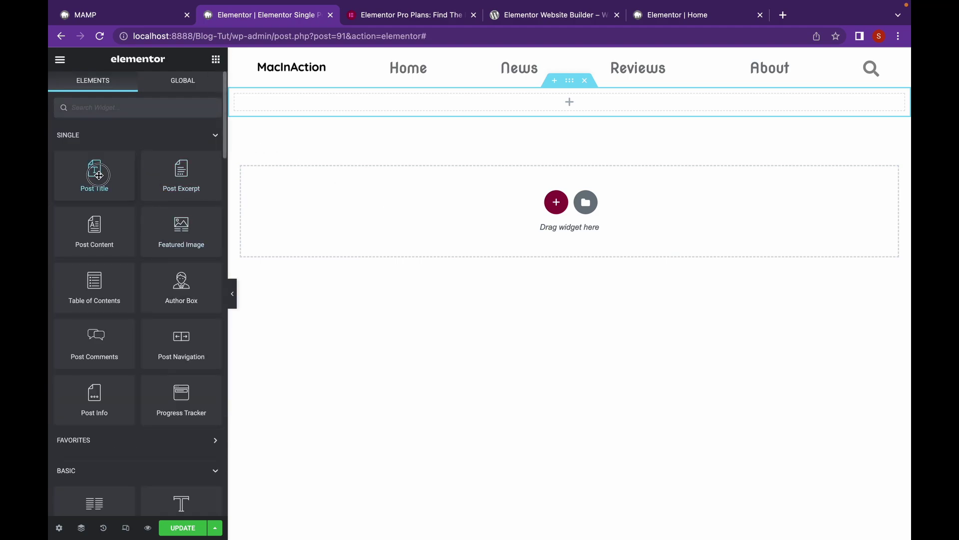
pyautogui.moveTo(94, 171); pyautogui.dragTo(544, 115)
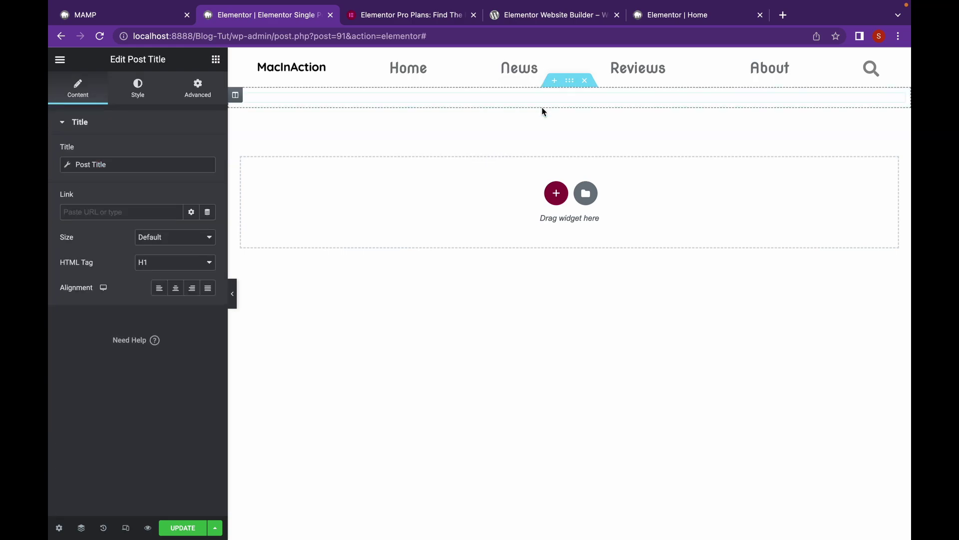
# Step: Insert a Spacer above the post title and set its height to 114 px
pyautogui.click(215, 61)
pyautogui.write('spac')
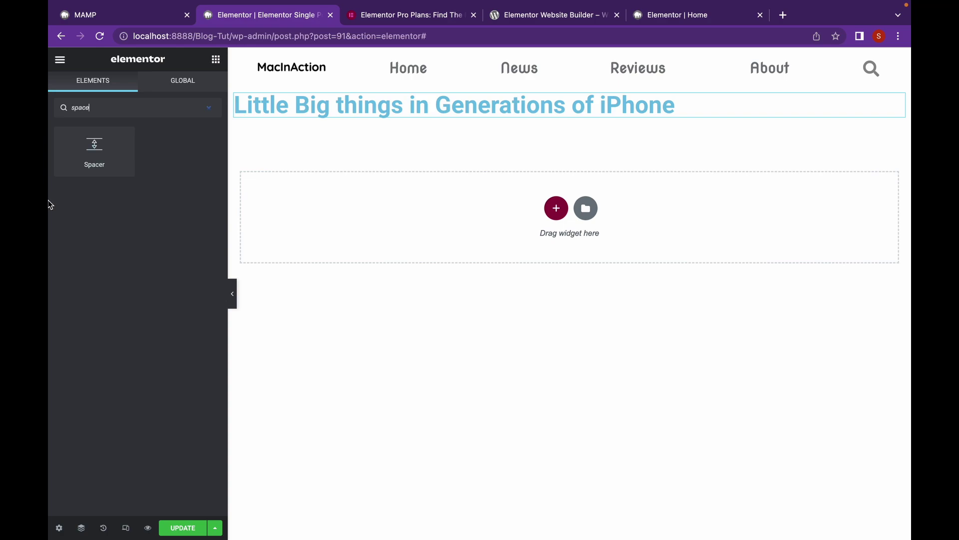
pyautogui.write('e')
pyautogui.moveTo(94, 148); pyautogui.dragTo(311, 100)
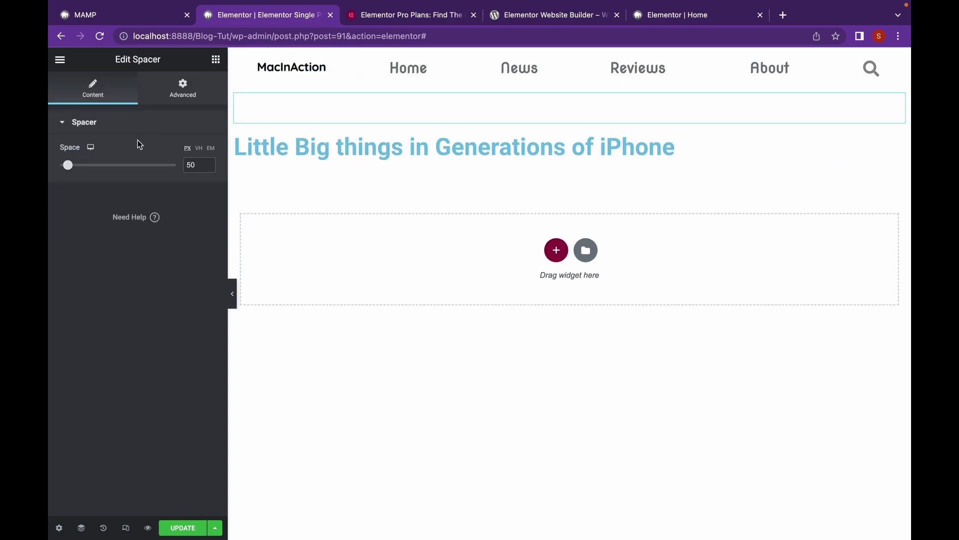
pyautogui.moveTo(67, 165)
pyautogui.mouseDown()
pyautogui.moveTo(95, 165)
pyautogui.moveTo(85, 168)
pyautogui.mouseUp()
pyautogui.click(177, 103)
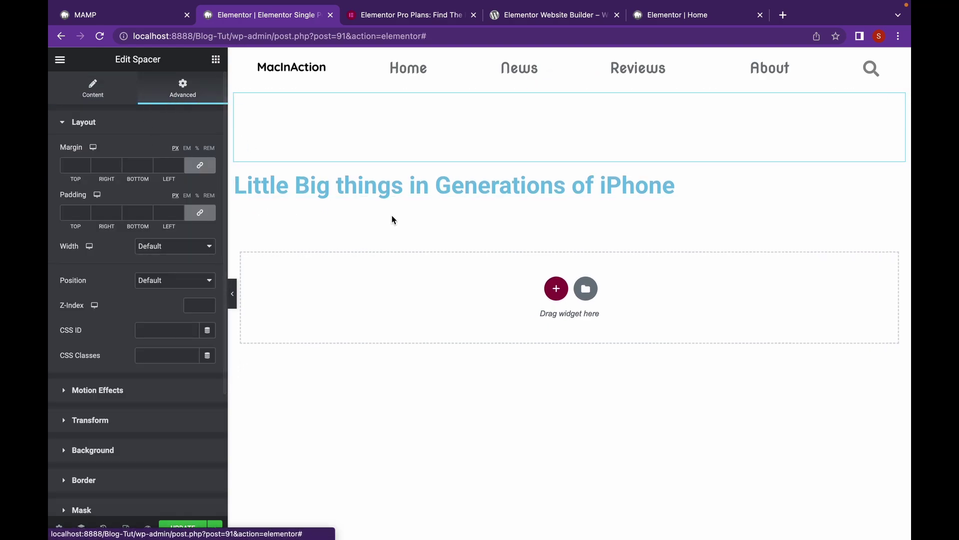
# Step: Colour the post title #2D2E2F and set its alignment to center
pyautogui.click(370, 186)
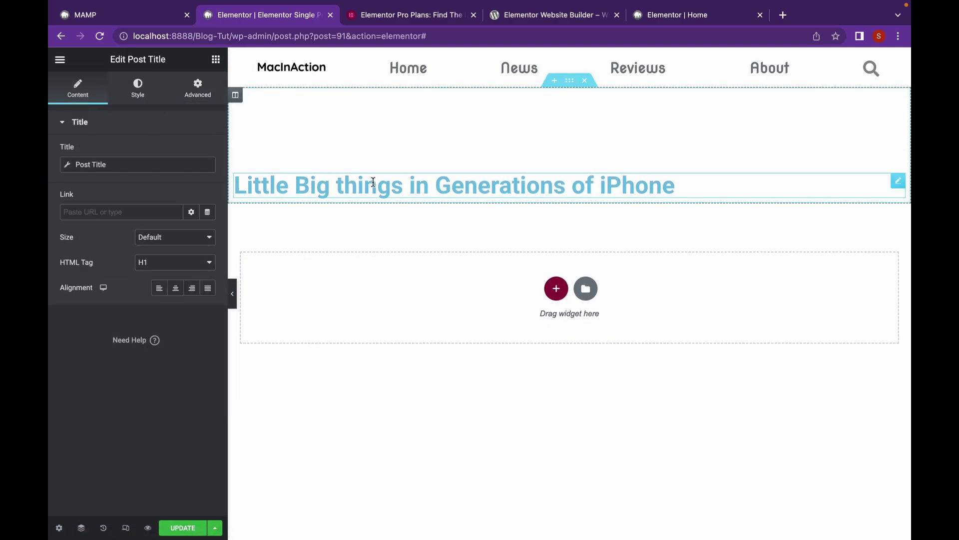
pyautogui.click(139, 86)
pyautogui.click(208, 152)
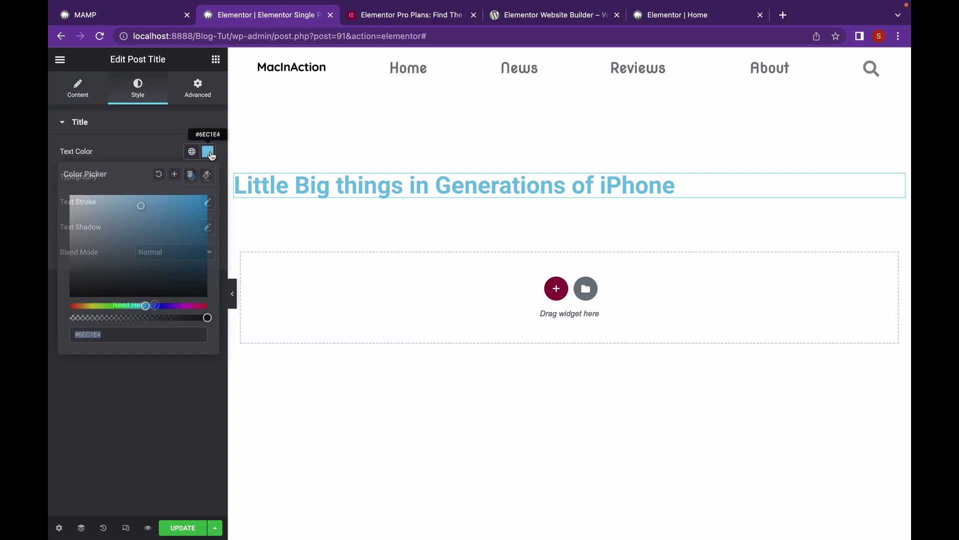
pyautogui.moveTo(100, 225); pyautogui.dragTo(74, 278)
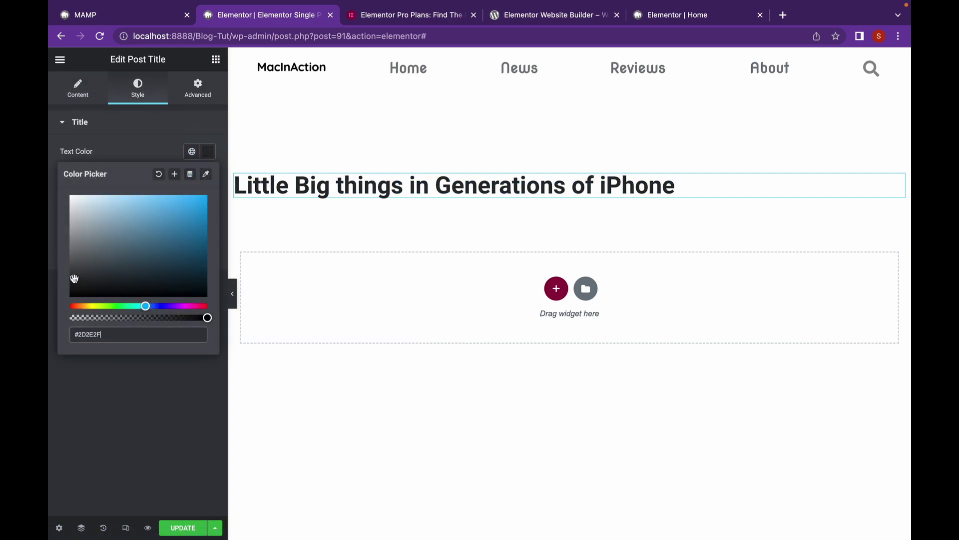
pyautogui.click(118, 136)
pyautogui.click(165, 133)
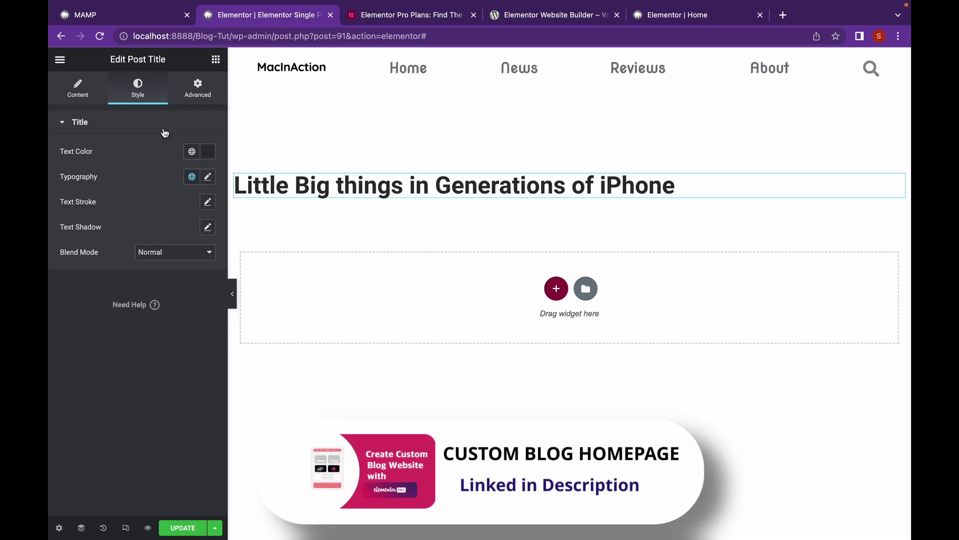
pyautogui.click(78, 90)
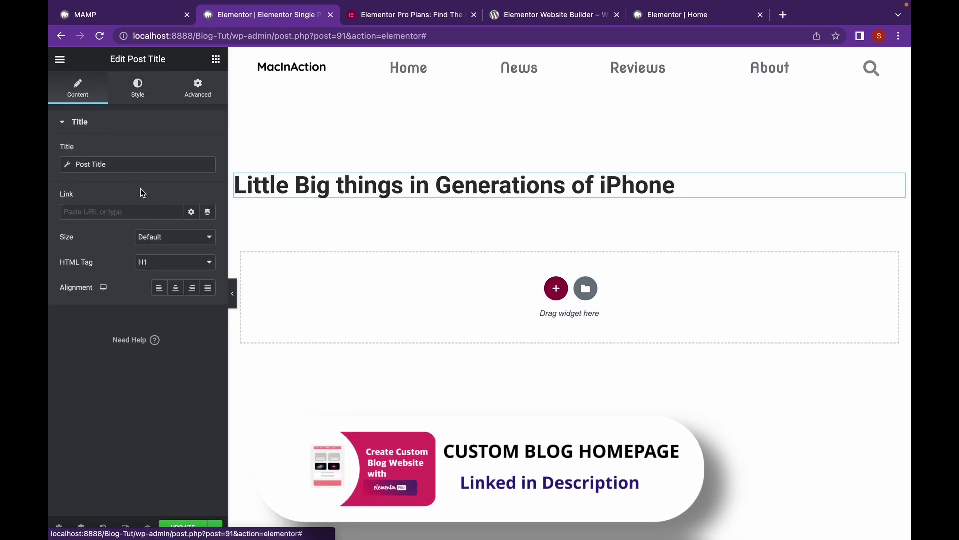
pyautogui.click(175, 289)
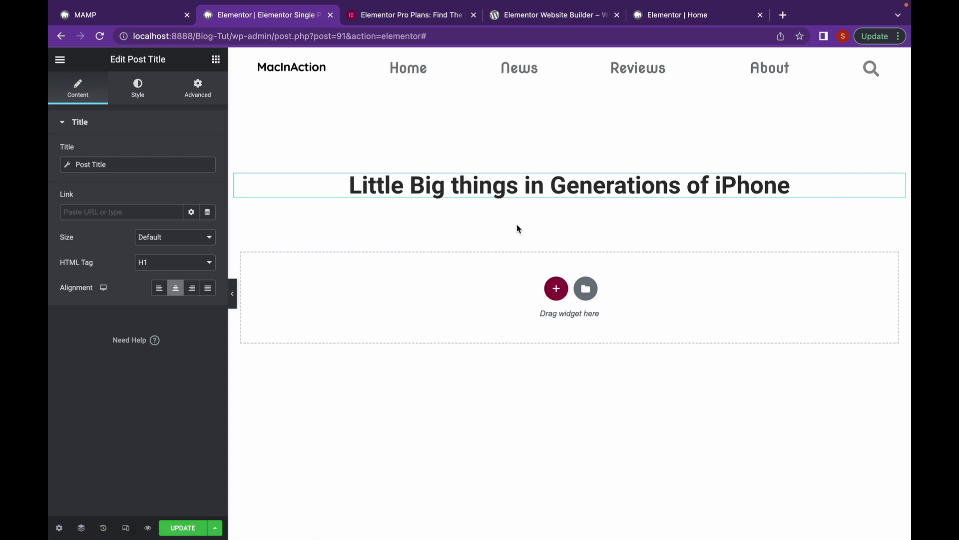
# Step: Add a 57.5%/42.5% two-column section and place a Post Info widget under the title
pyautogui.click(218, 60)
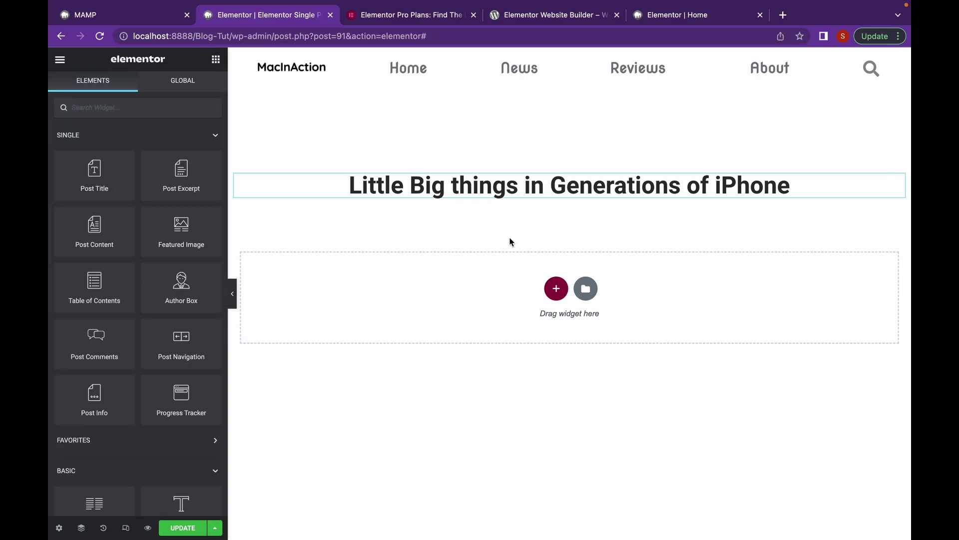
pyautogui.click(557, 289)
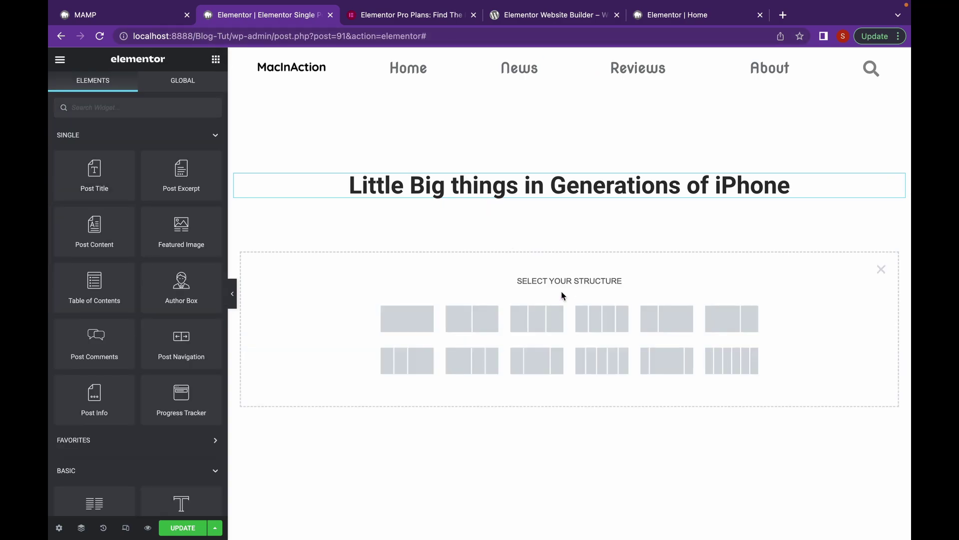
pyautogui.click(490, 323)
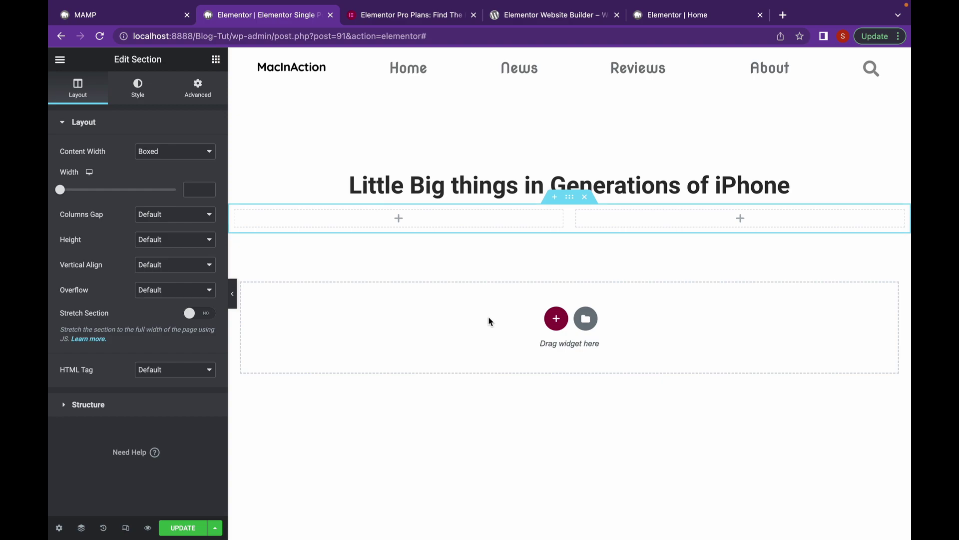
pyautogui.moveTo(570, 220); pyautogui.dragTo(735, 227)
pyautogui.click(215, 59)
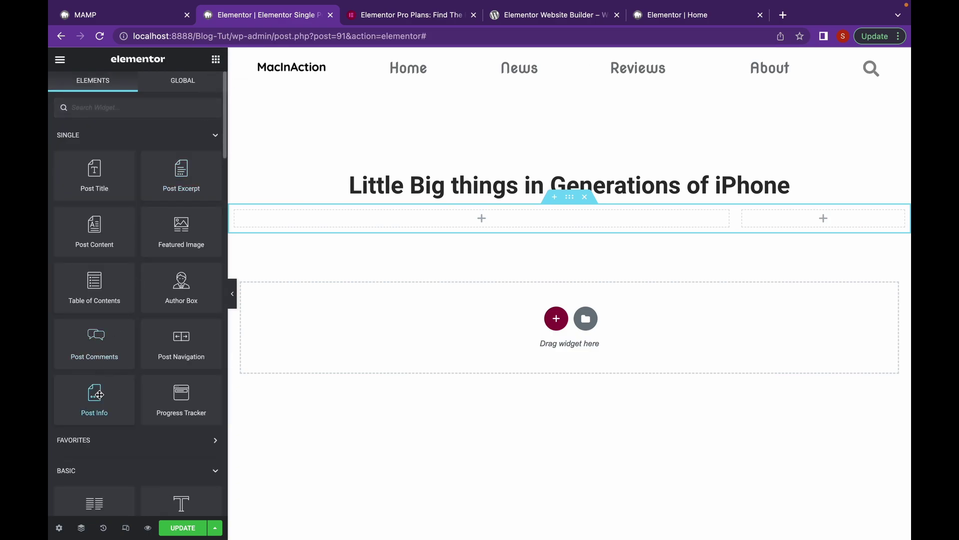
pyautogui.moveTo(95, 397); pyautogui.dragTo(467, 197)
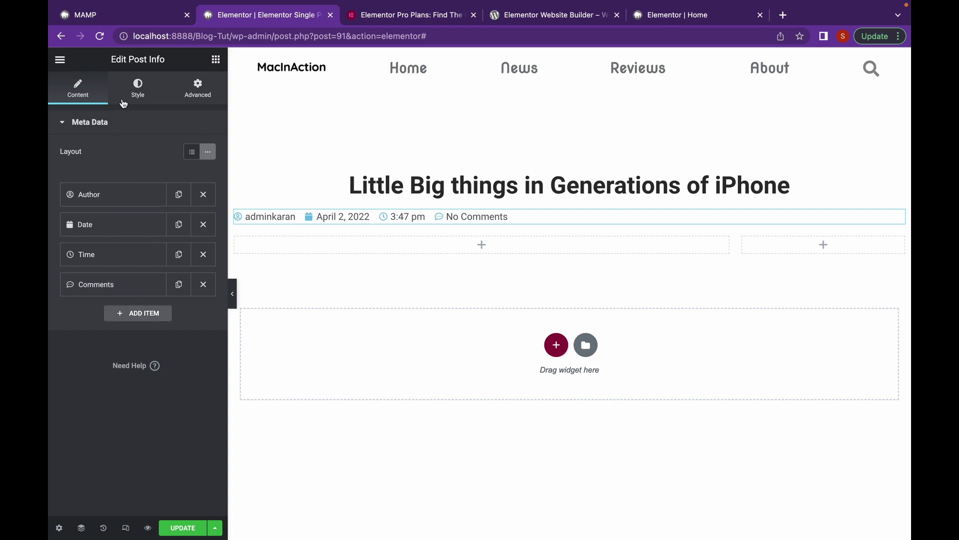
# Step: Drop the Post Content widget into the left column and preview the full article
pyautogui.click(215, 59)
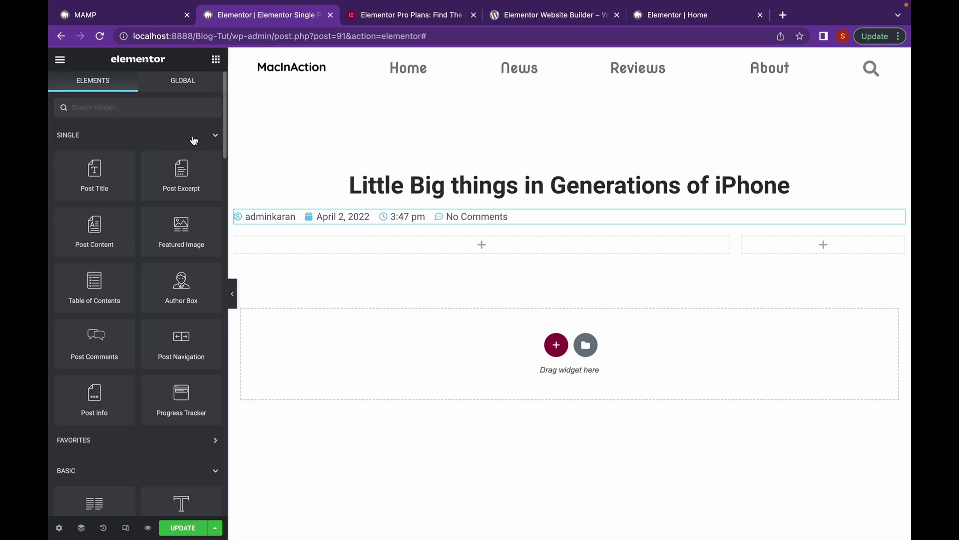
pyautogui.moveTo(90, 241); pyautogui.dragTo(455, 245)
pyautogui.scroll(-10, 448, 344)
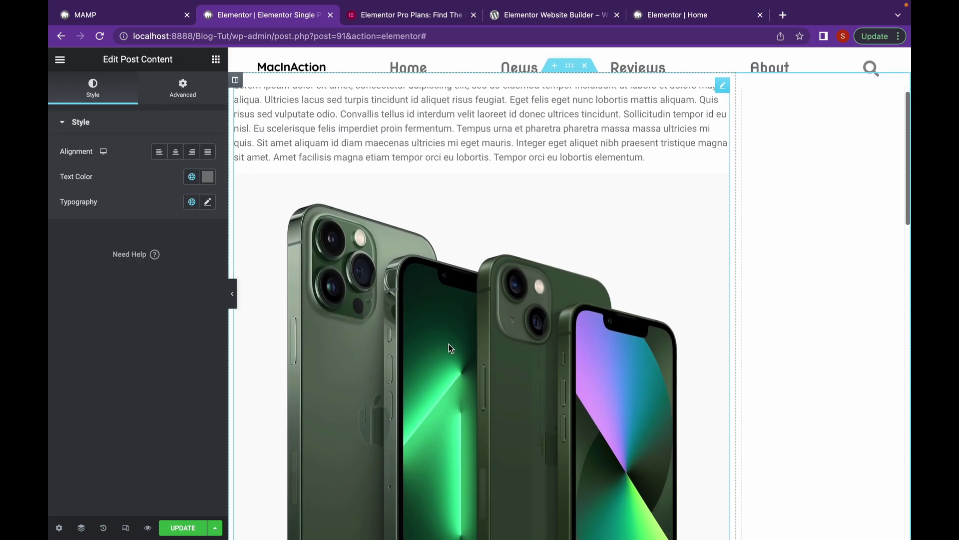
pyautogui.scroll(-10, 448, 344)
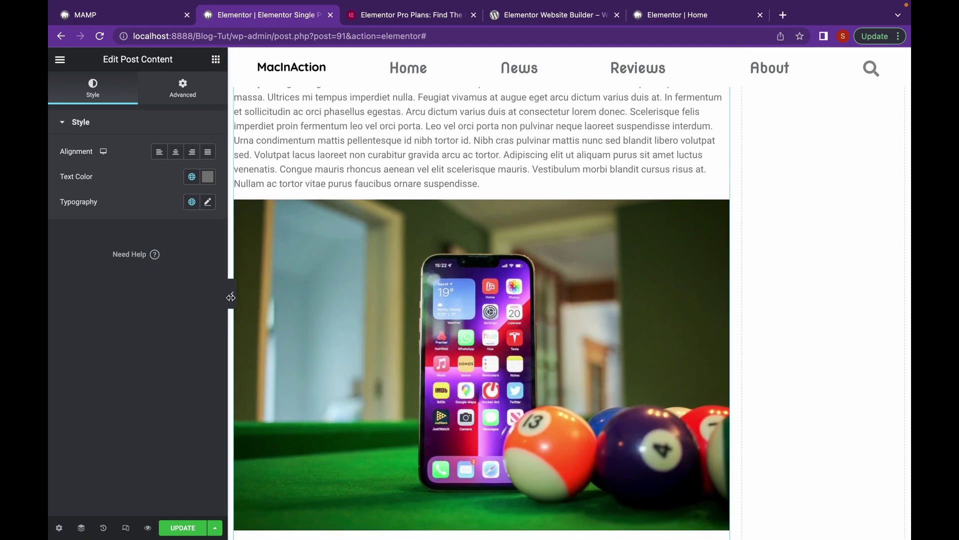
pyautogui.click(231, 298)
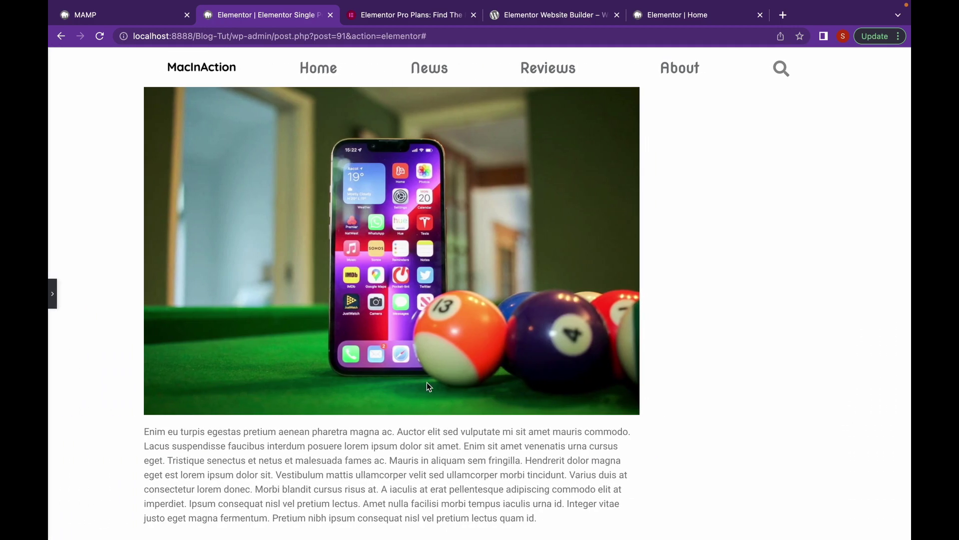
pyautogui.scroll(10, 427, 382)
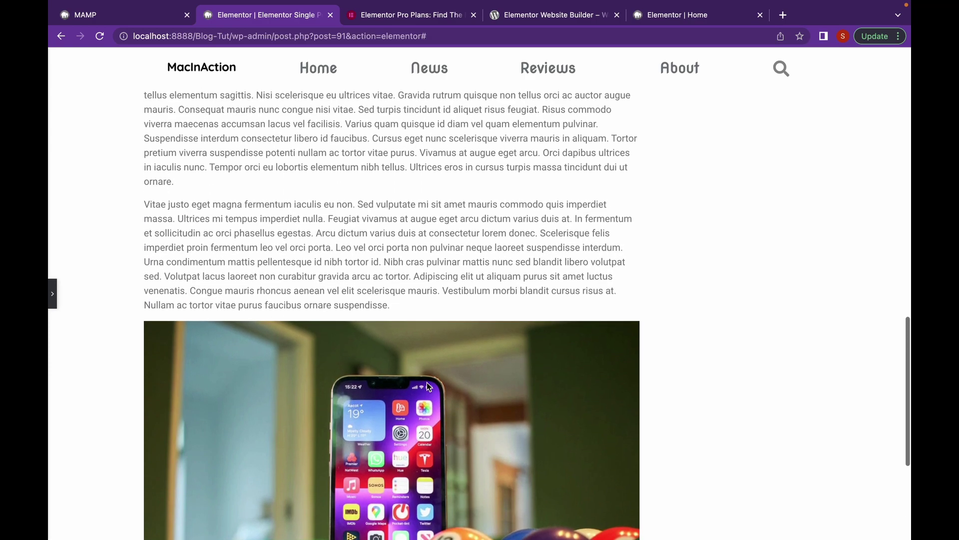
pyautogui.scroll(8, 427, 383)
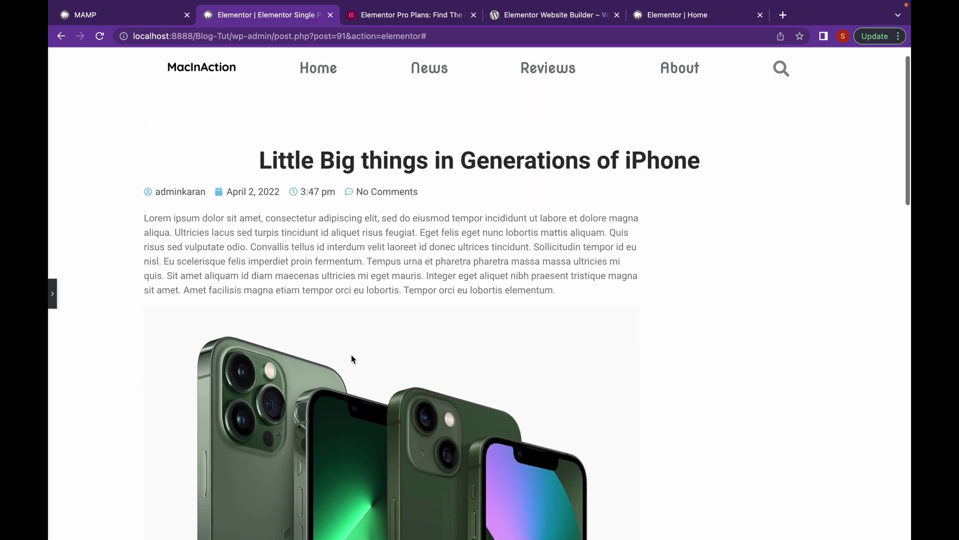
pyautogui.click(52, 293)
pyautogui.scroll(10, 525, 382)
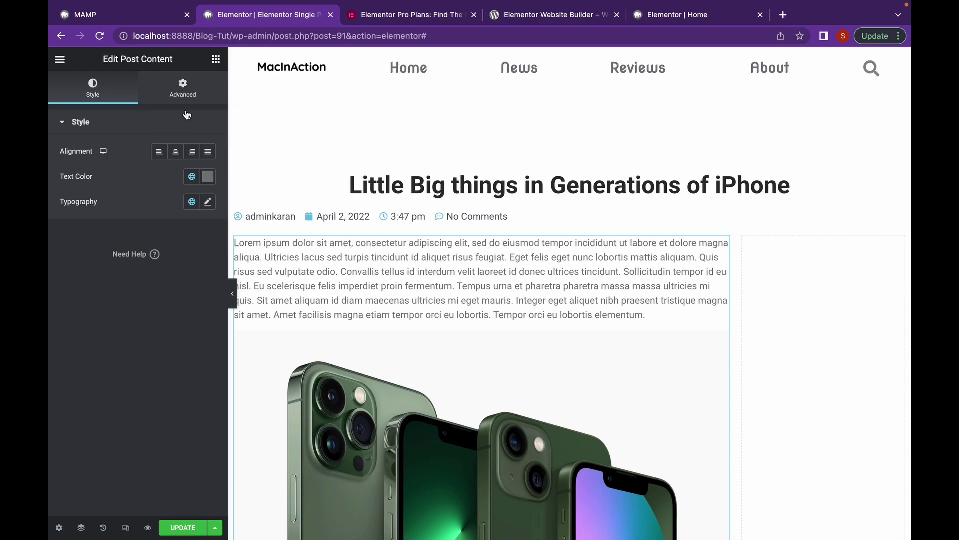
# Step: Place the Featured Image in the right column with a 20 px border radius
pyautogui.click(217, 60)
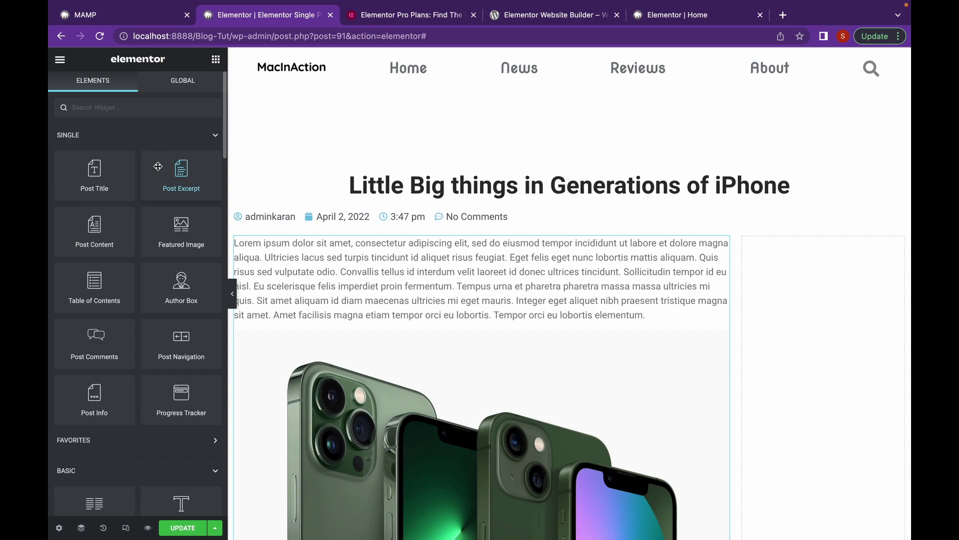
pyautogui.moveTo(171, 227); pyautogui.dragTo(820, 317)
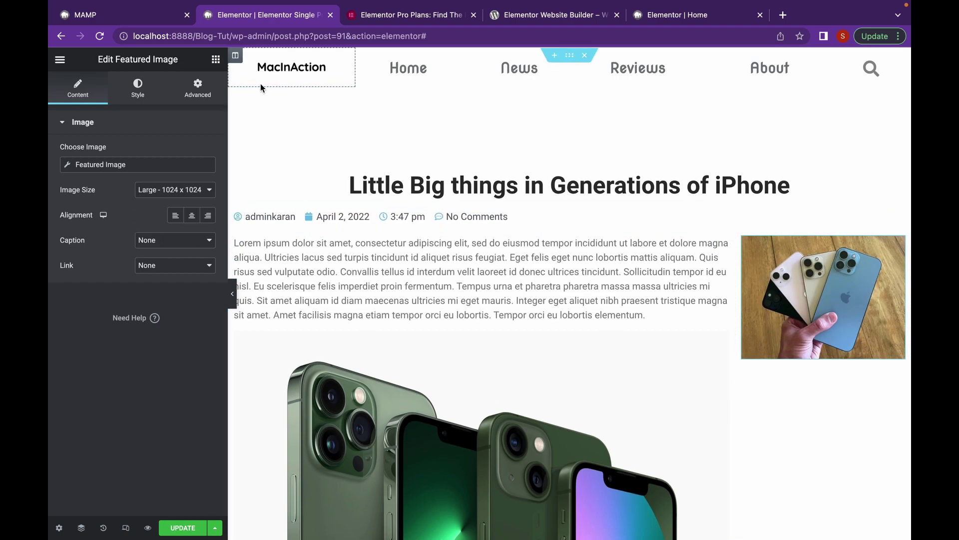
pyautogui.click(129, 82)
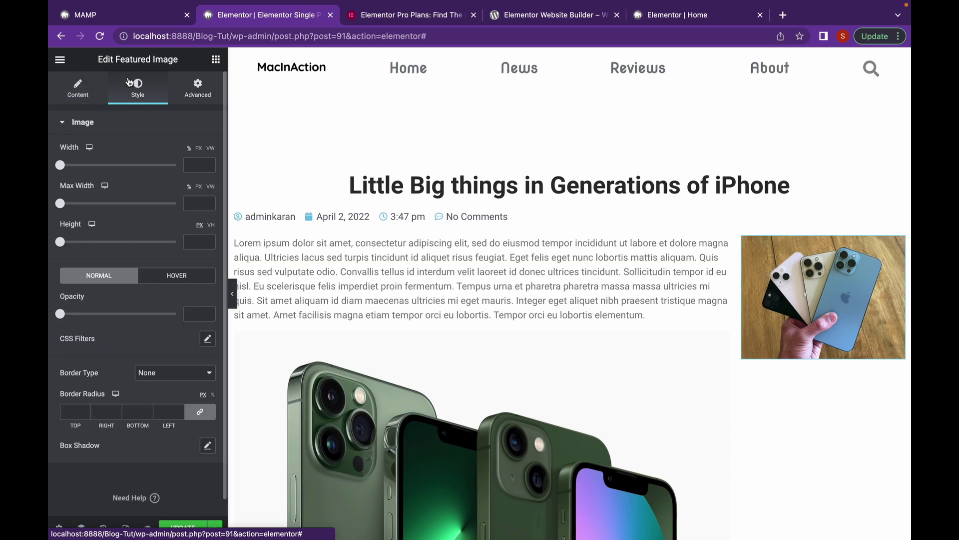
pyautogui.click(71, 414)
pyautogui.write('20')
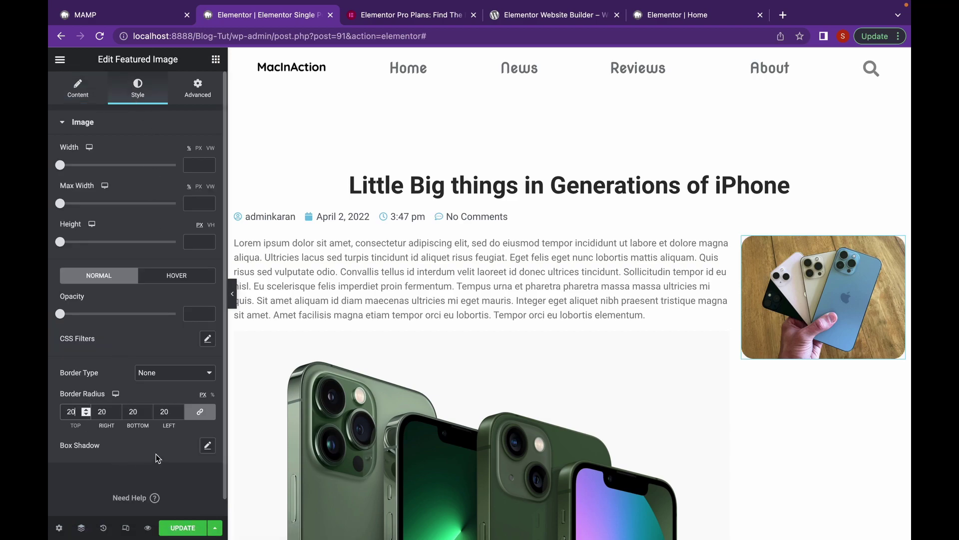
pyautogui.click(215, 60)
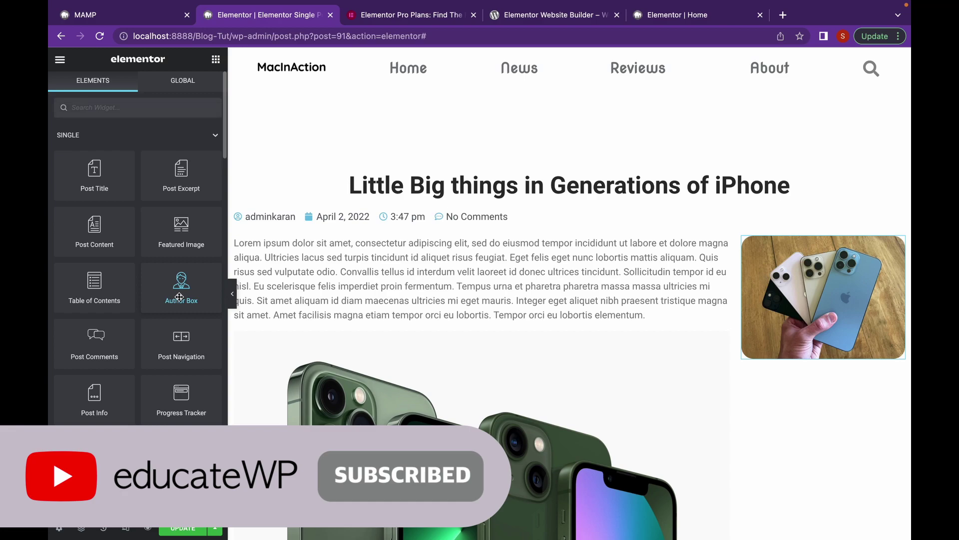
# Step: Place an Author Box widget below the featured image in the right column
pyautogui.moveTo(177, 291); pyautogui.dragTo(807, 349)
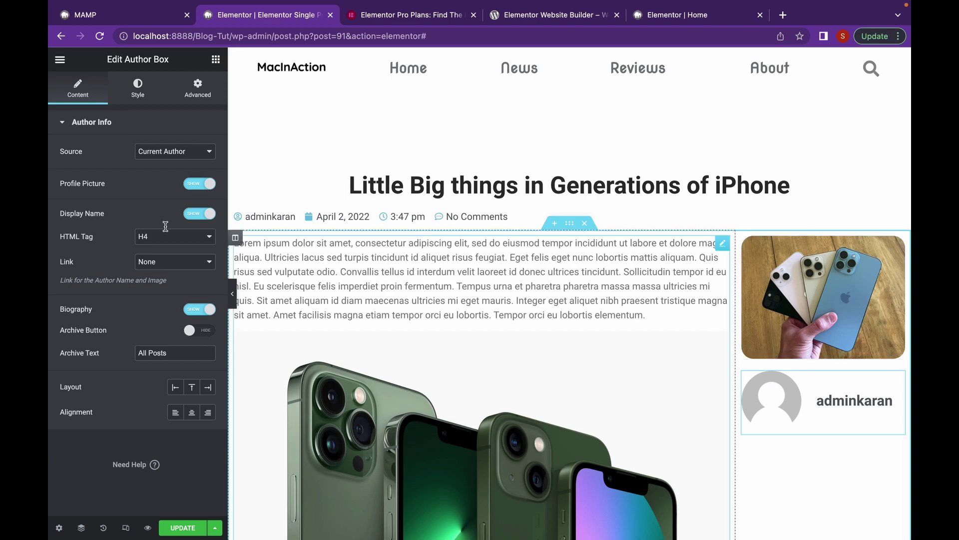
pyautogui.click(218, 61)
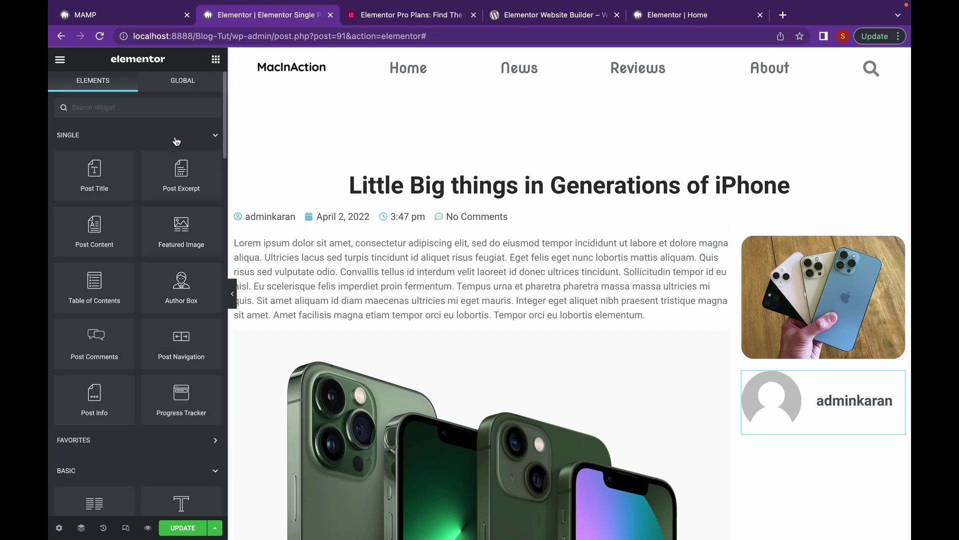
pyautogui.scroll(-3, 173, 145)
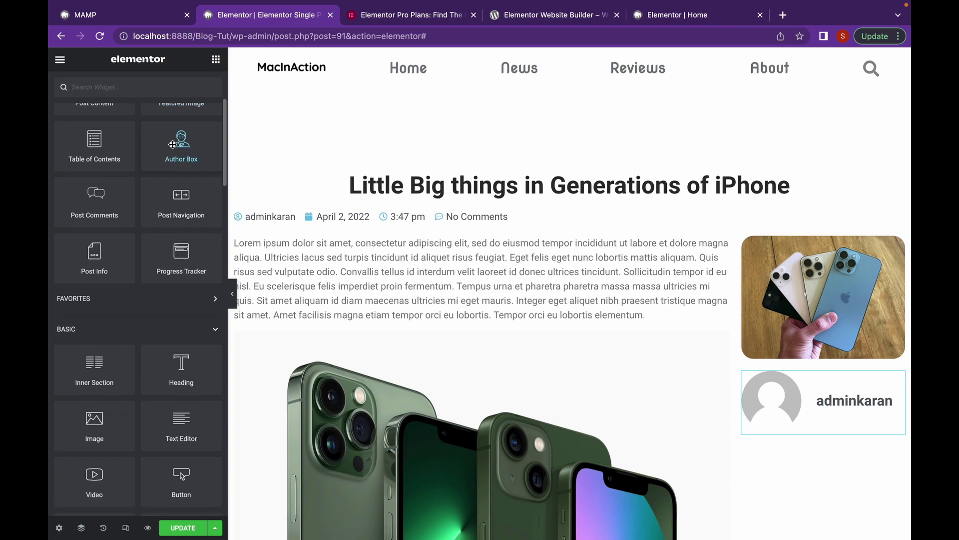
pyautogui.scroll(3, 173, 144)
pyautogui.scroll(1, 172, 145)
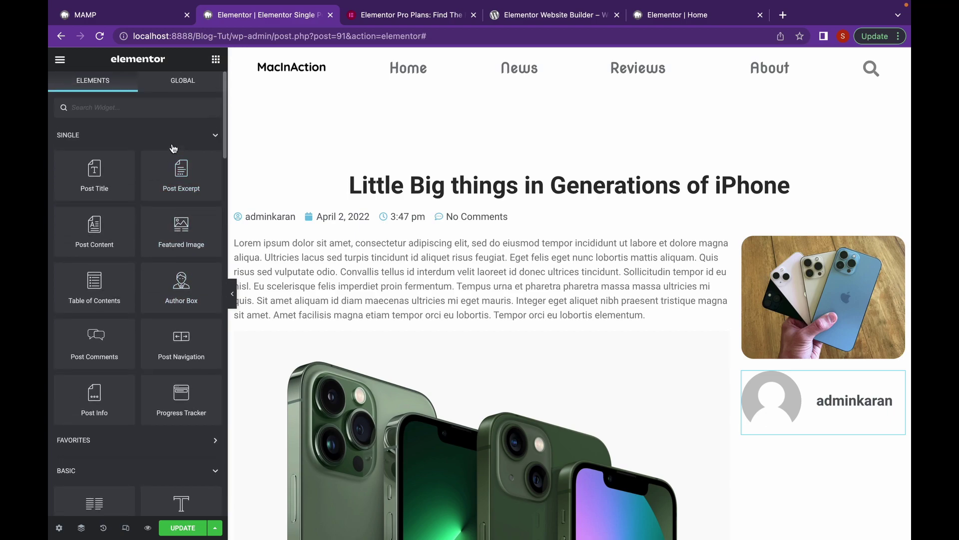
pyautogui.scroll(-6, 172, 149)
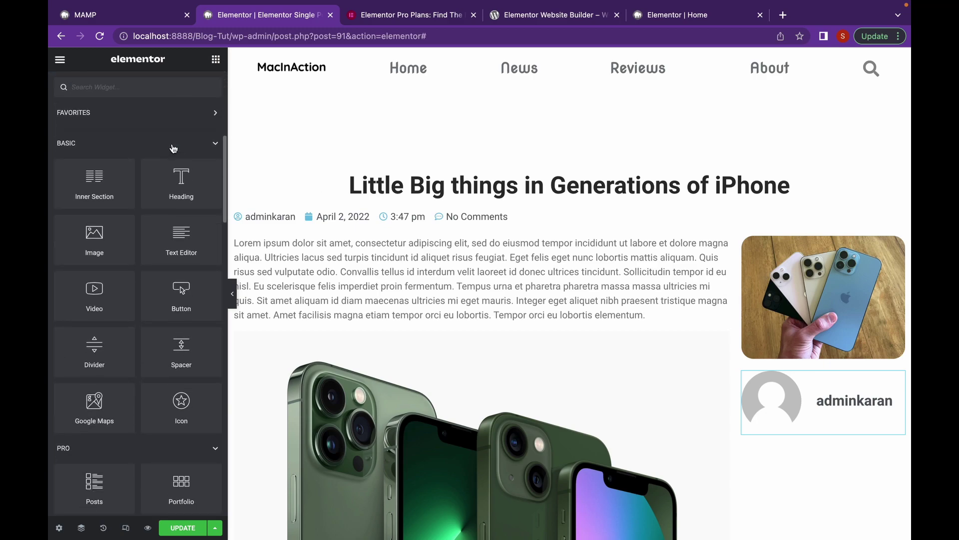
pyautogui.scroll(7, 173, 148)
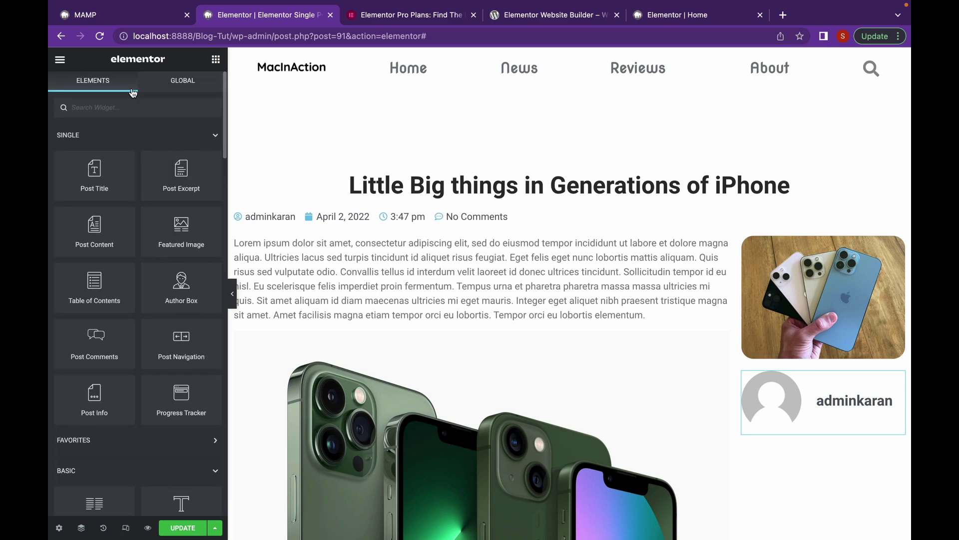
pyautogui.scroll(-6, 156, 181)
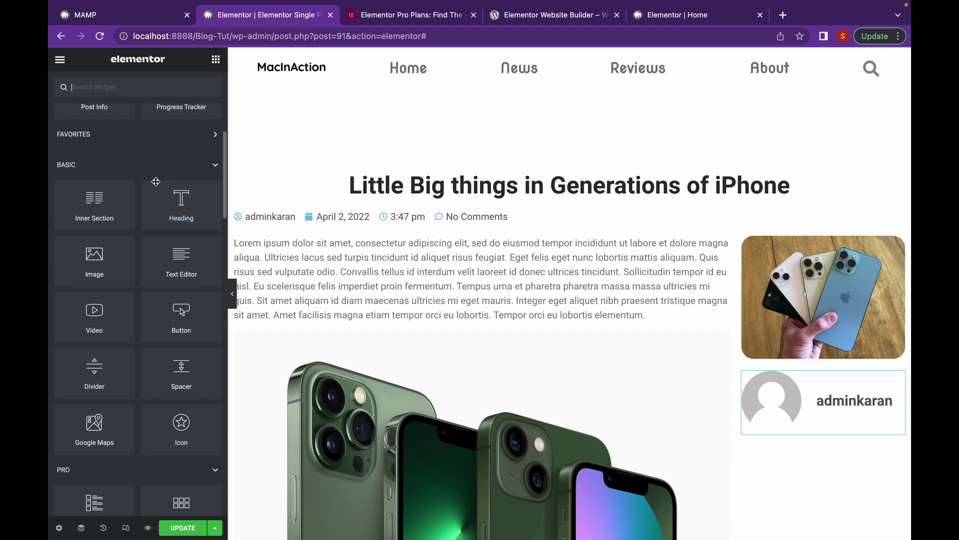
pyautogui.scroll(-5, 155, 181)
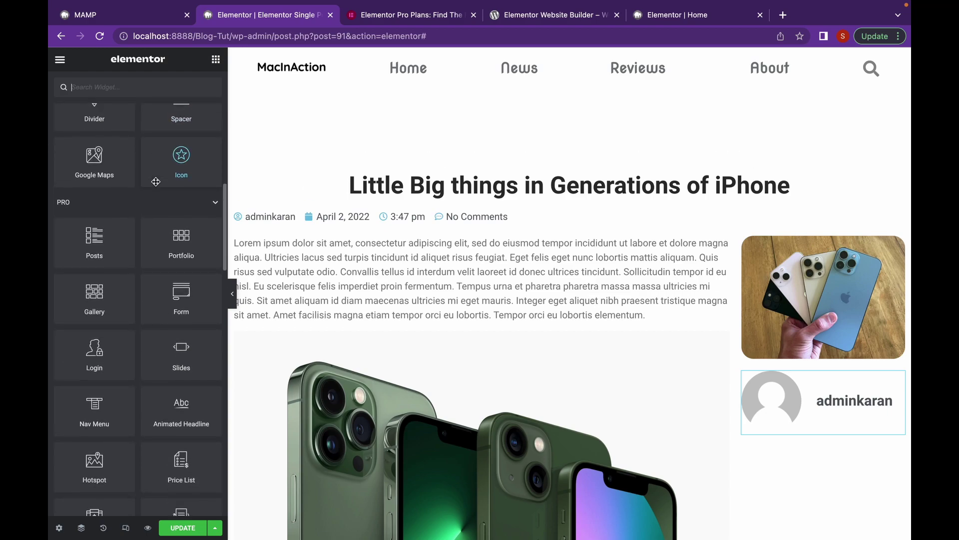
pyautogui.scroll(-1, 156, 182)
pyautogui.scroll(-2, 156, 181)
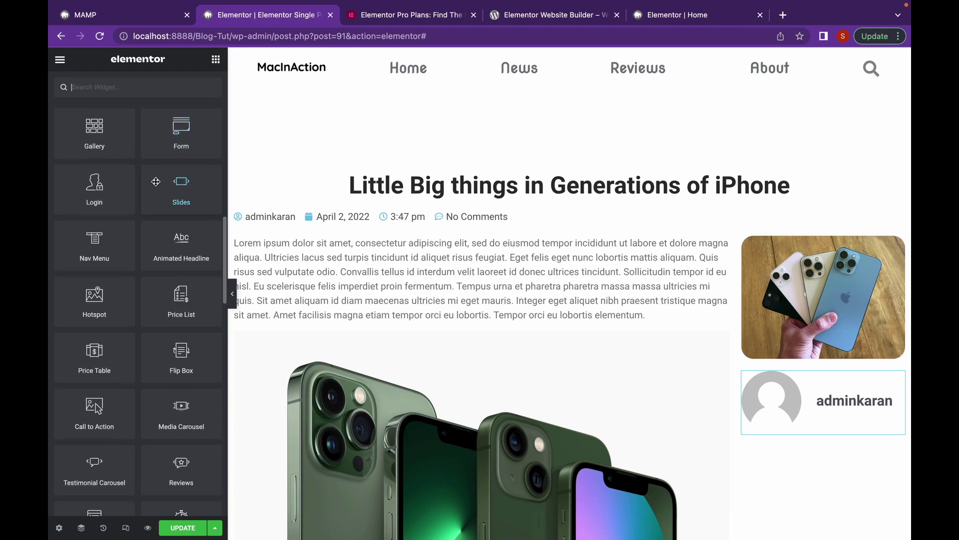
pyautogui.scroll(-8, 156, 181)
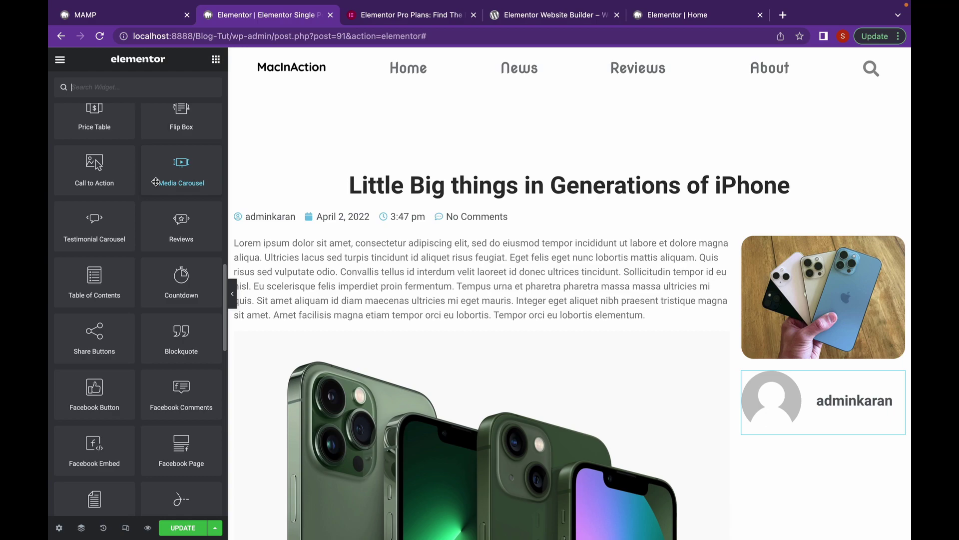
pyautogui.scroll(-3, 156, 182)
pyautogui.scroll(-6, 156, 181)
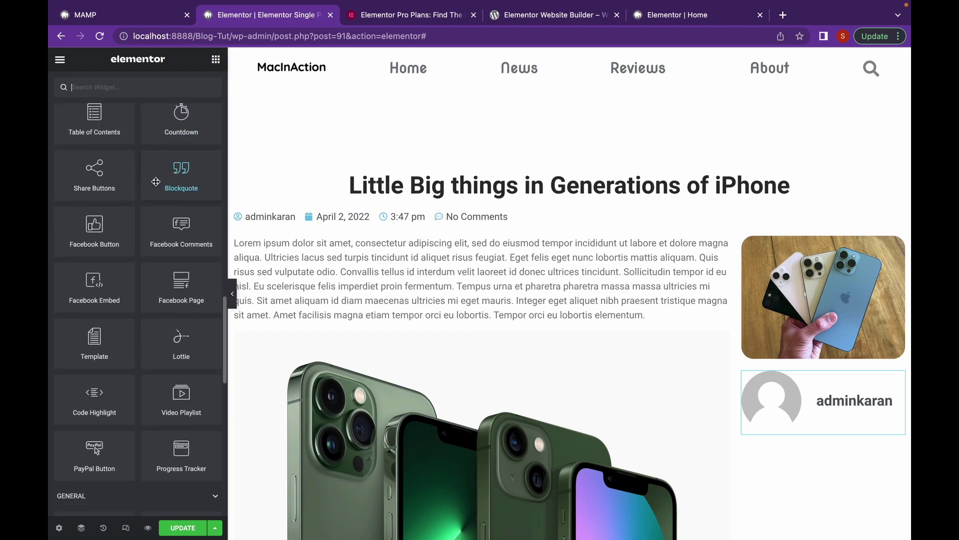
pyautogui.scroll(-12, 156, 181)
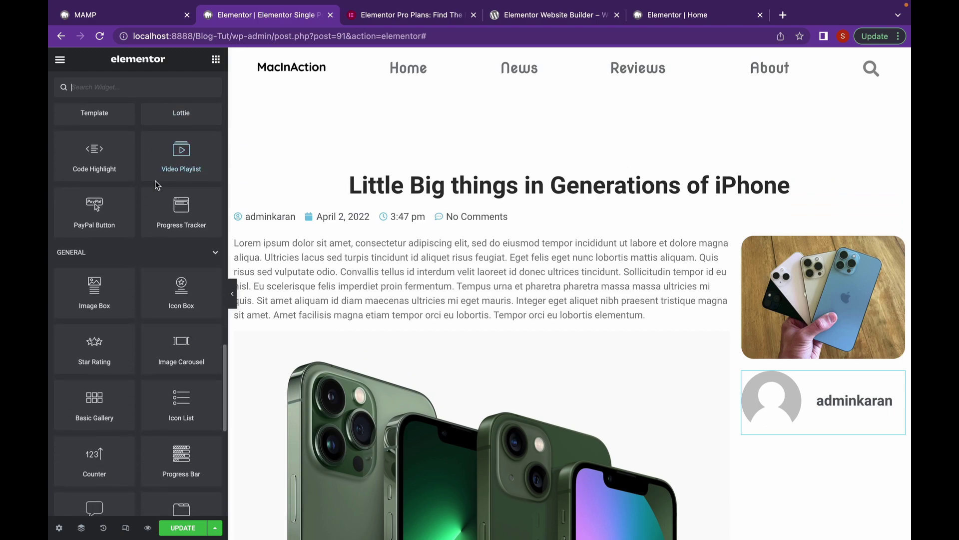
pyautogui.scroll(-9, 156, 181)
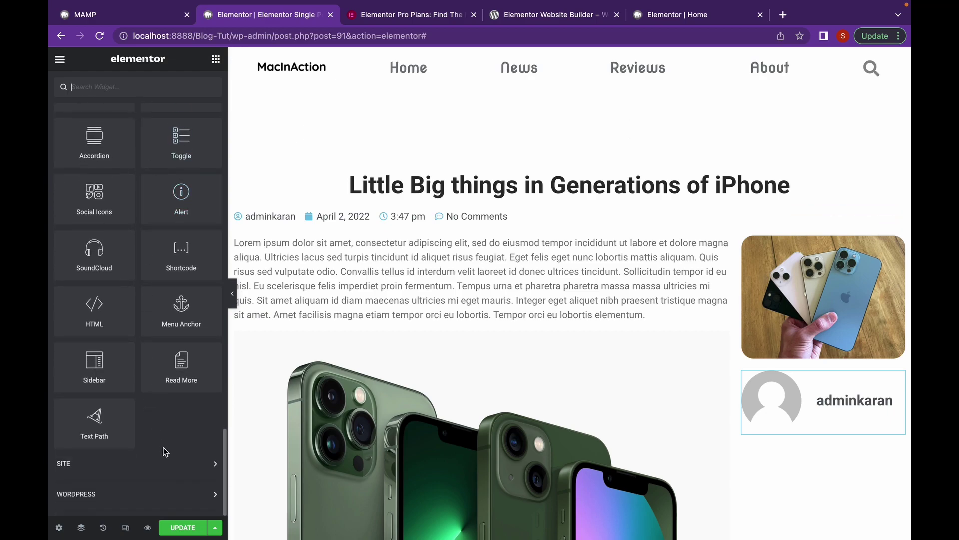
# Step: Expand the Site and WordPress widget categories in the Elements panel
pyautogui.click(171, 463)
pyautogui.scroll(-6, 172, 441)
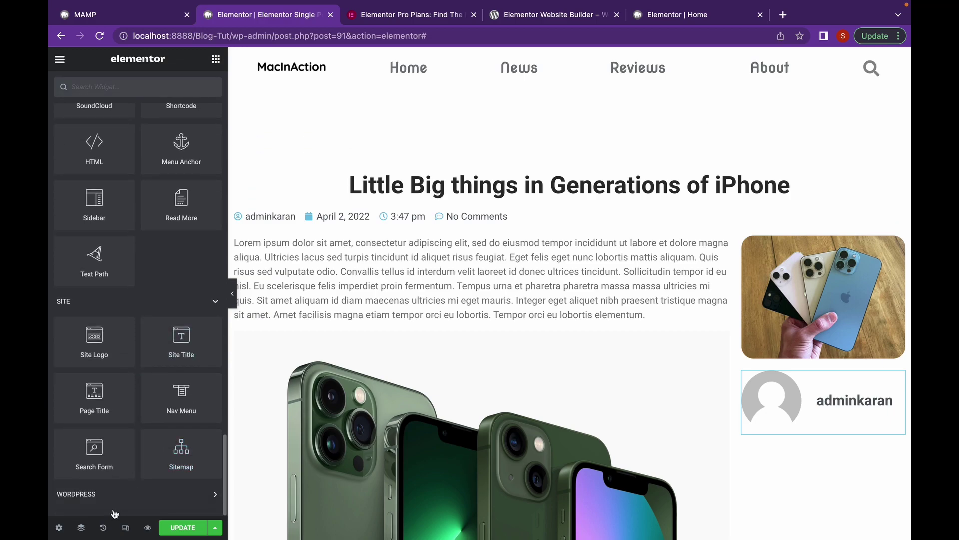
pyautogui.click(120, 494)
pyautogui.scroll(-7, 125, 465)
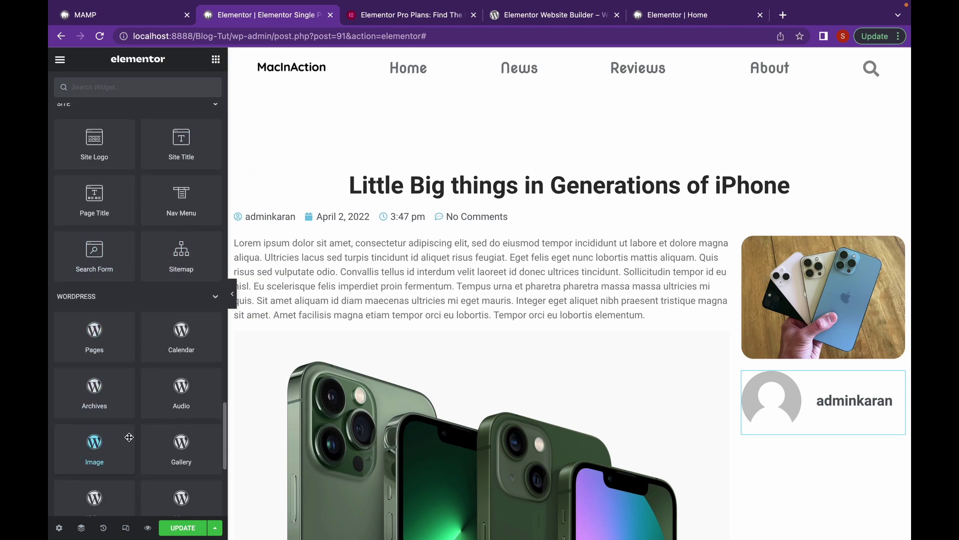
pyautogui.scroll(15, 128, 435)
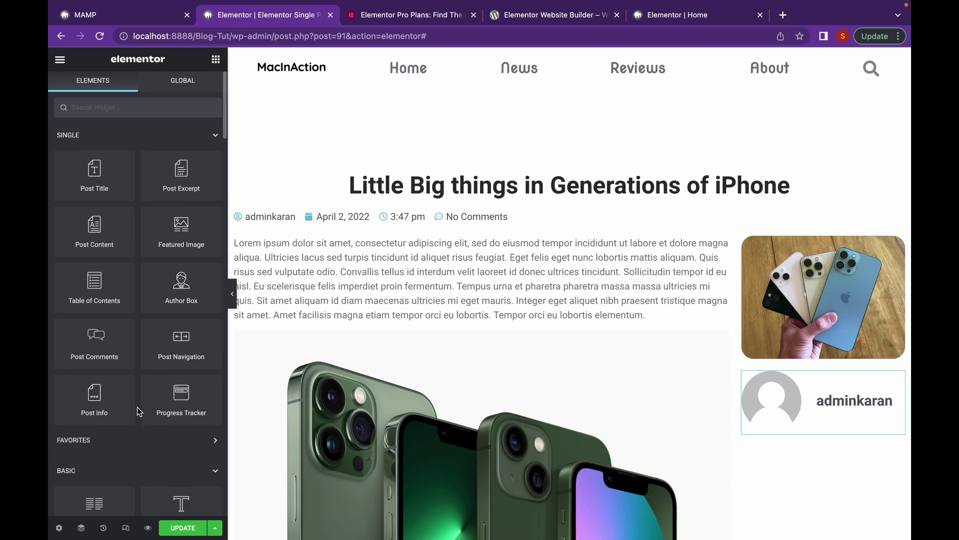
pyautogui.scroll(-15, 139, 409)
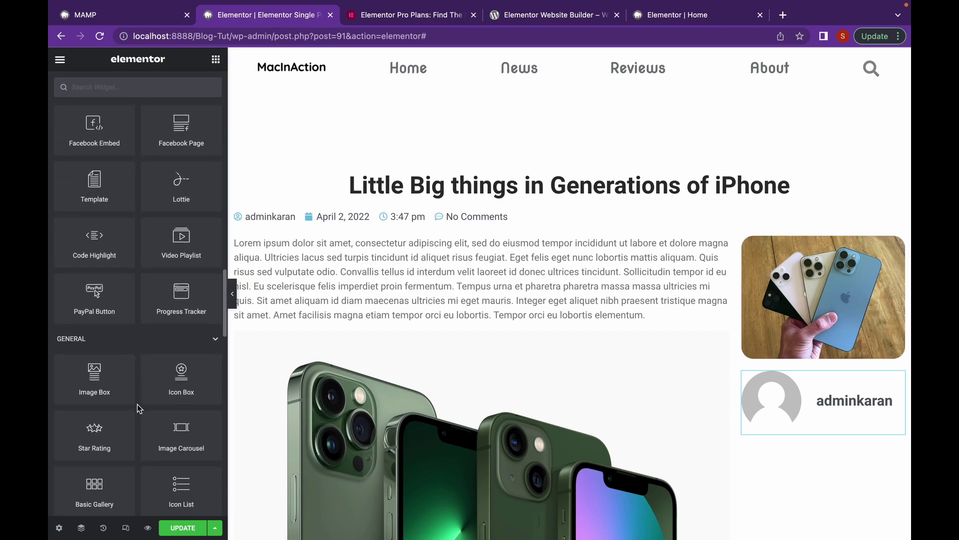
pyautogui.scroll(-8, 139, 409)
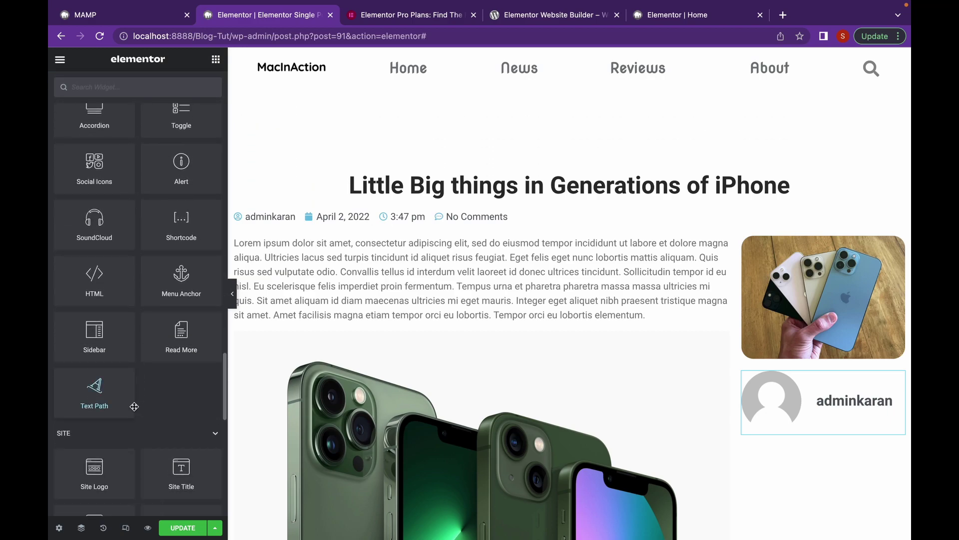
pyautogui.scroll(-8, 135, 437)
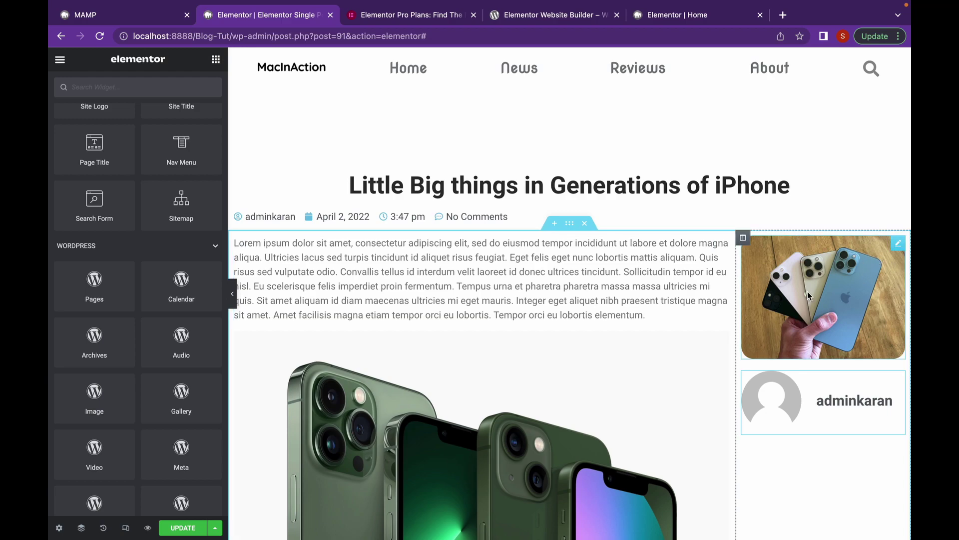
pyautogui.scroll(-5, 808, 292)
pyautogui.scroll(-1, 95, 428)
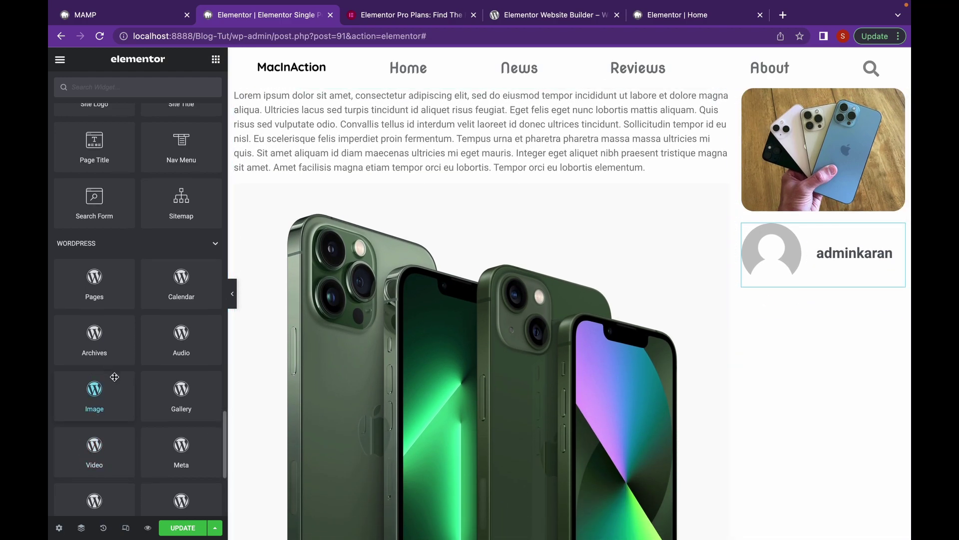
pyautogui.scroll(-5, 114, 376)
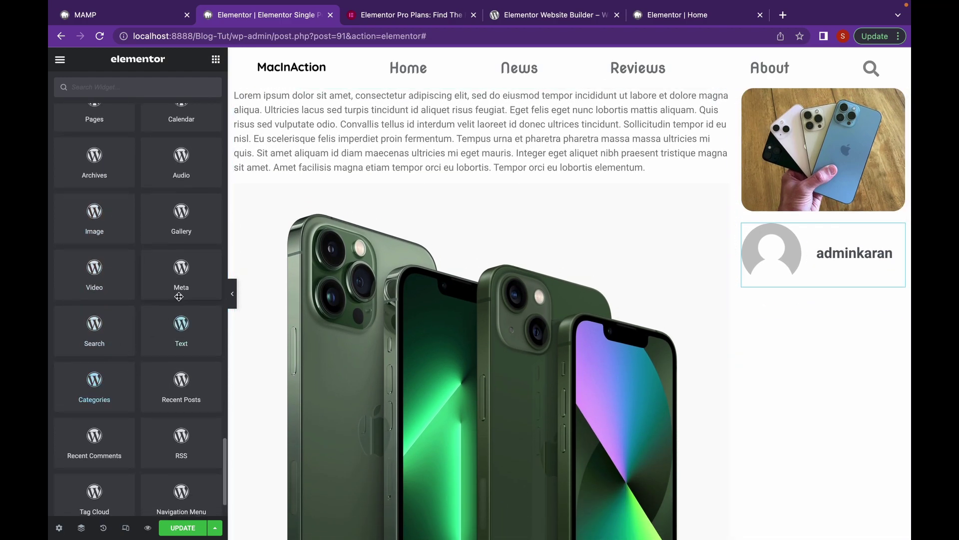
# Step: Drop a Categories widget into the sidebar below the author box
pyautogui.moveTo(93, 395); pyautogui.dragTo(784, 283)
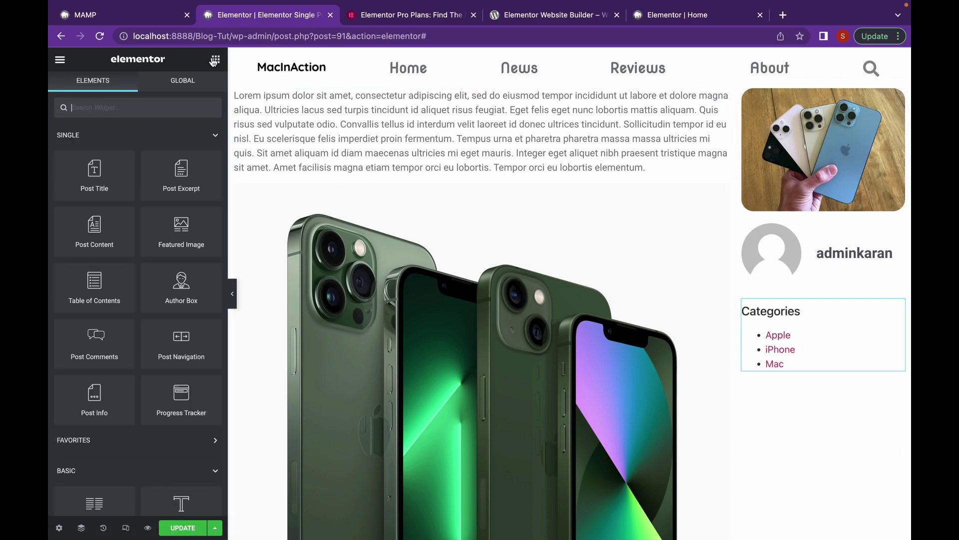
pyautogui.scroll(-20, 158, 194)
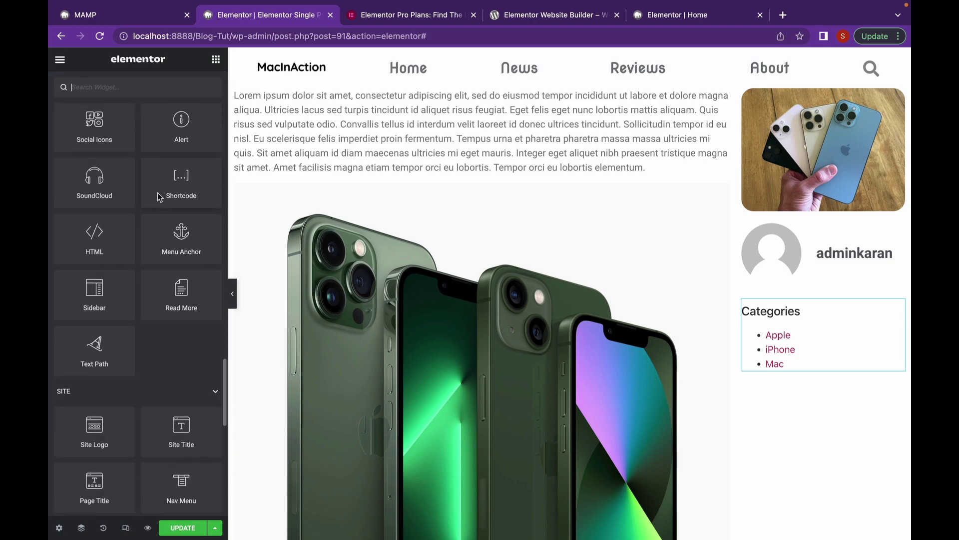
pyautogui.scroll(-5, 159, 198)
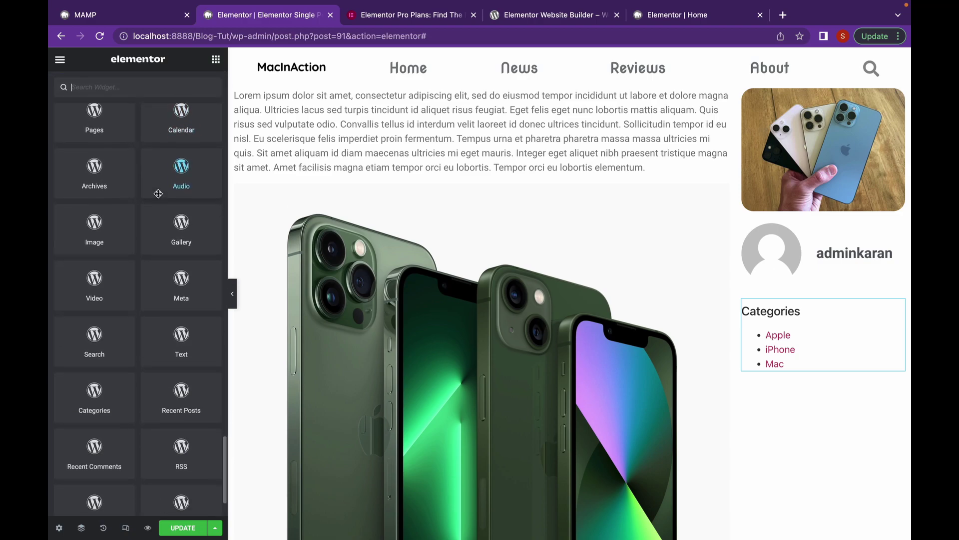
pyautogui.scroll(-1, 158, 194)
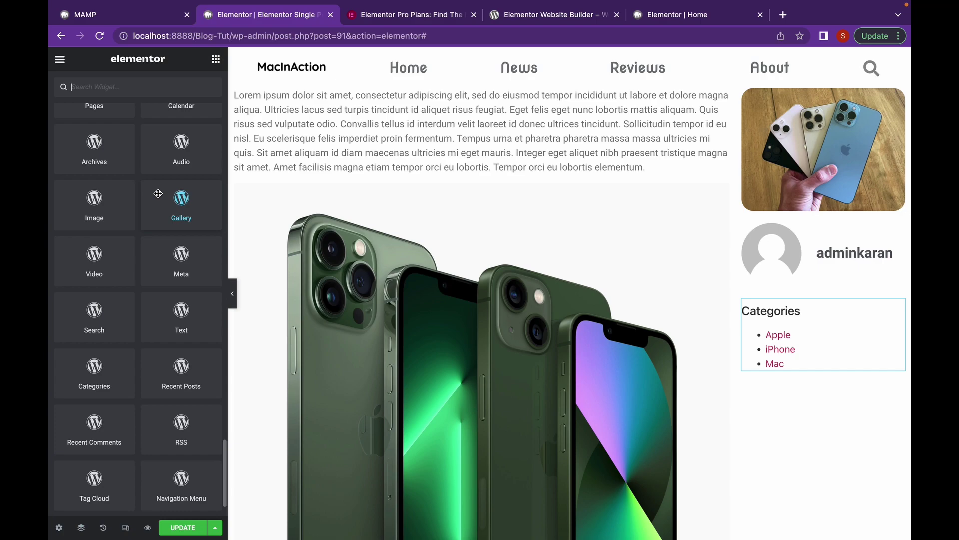
pyautogui.scroll(-3, 158, 194)
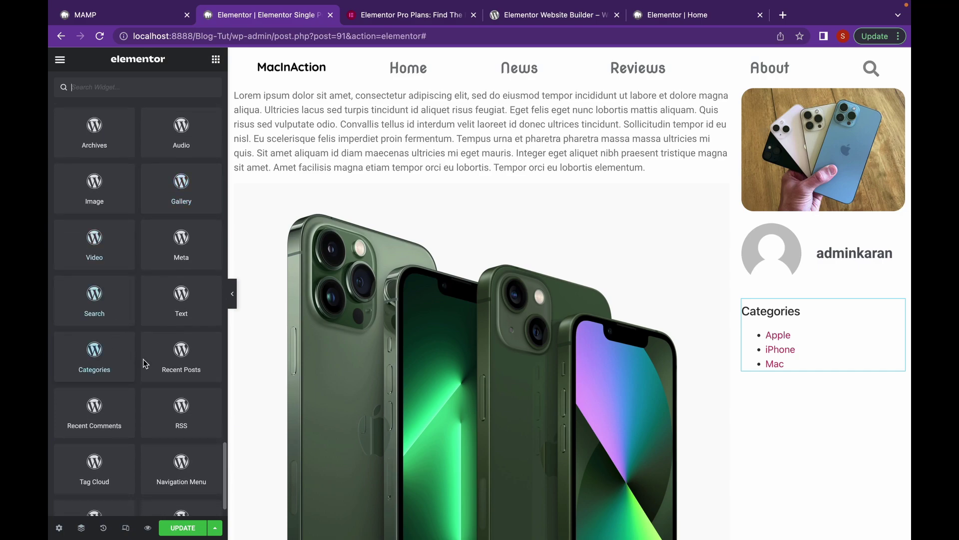
# Step: Add Recent Comments and then Recent Posts widgets beneath Categories in the sidebar
pyautogui.moveTo(102, 400); pyautogui.dragTo(867, 358)
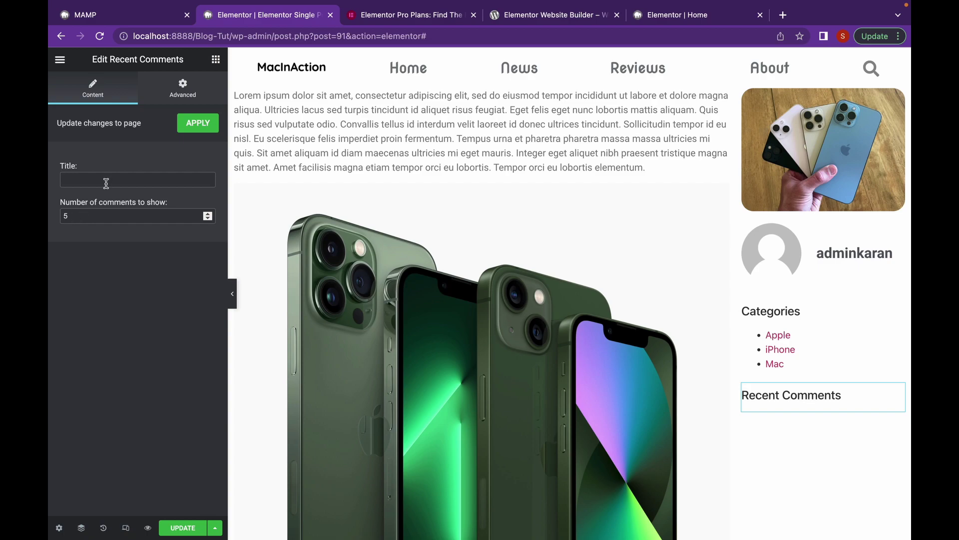
pyautogui.click(214, 60)
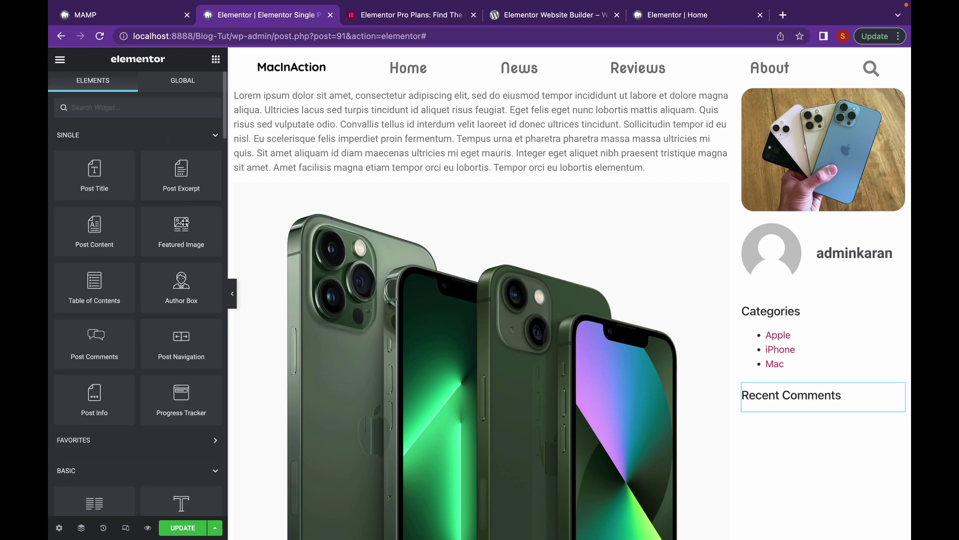
pyautogui.scroll(-5, 158, 409)
pyautogui.scroll(-10, 158, 409)
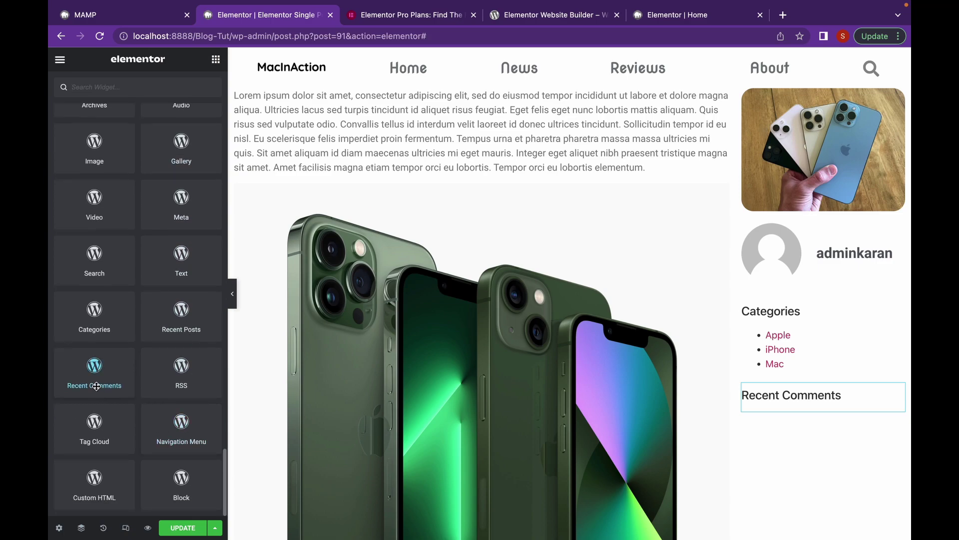
pyautogui.moveTo(180, 310); pyautogui.dragTo(822, 413)
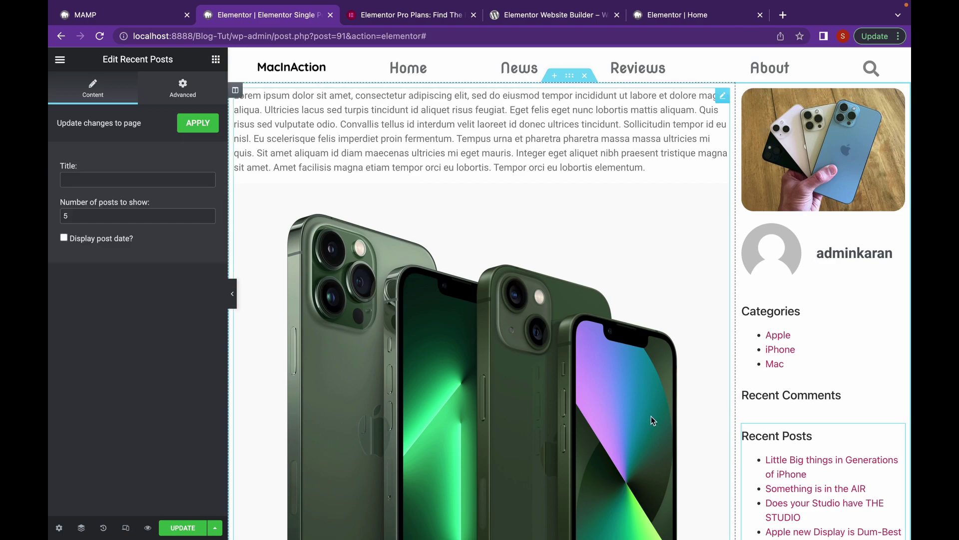
pyautogui.scroll(-5, 863, 438)
pyautogui.scroll(5, 864, 439)
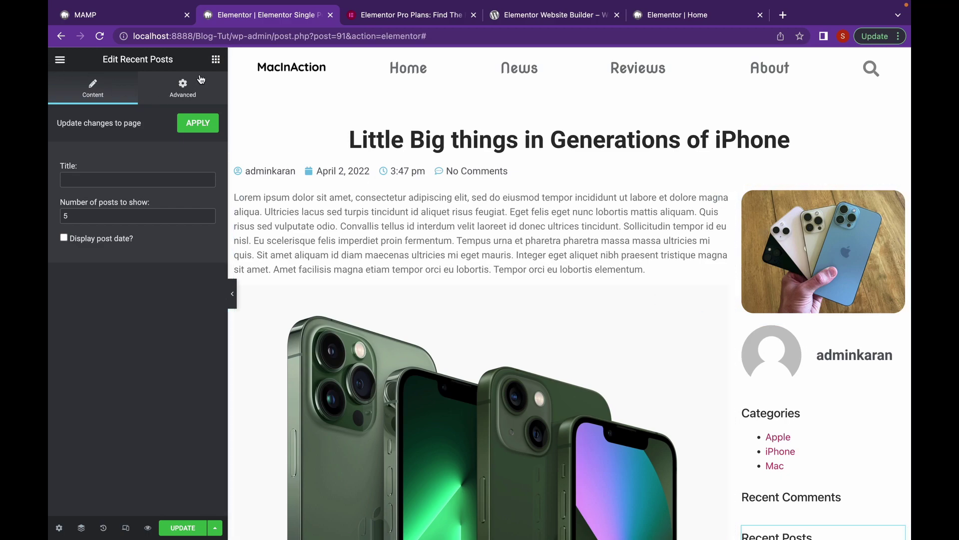
# Step: Give the author box an unlinked 50 px top margin
pyautogui.click(785, 383)
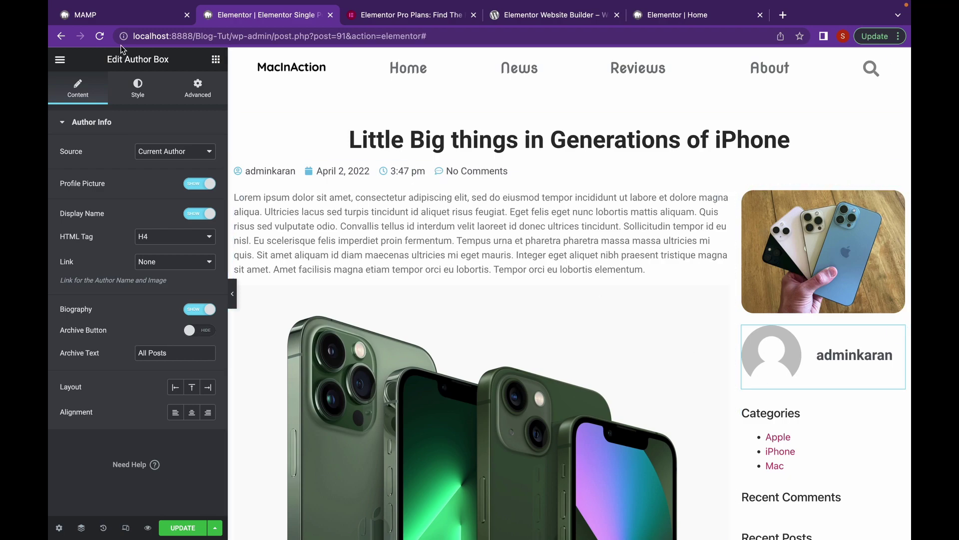
pyautogui.click(193, 86)
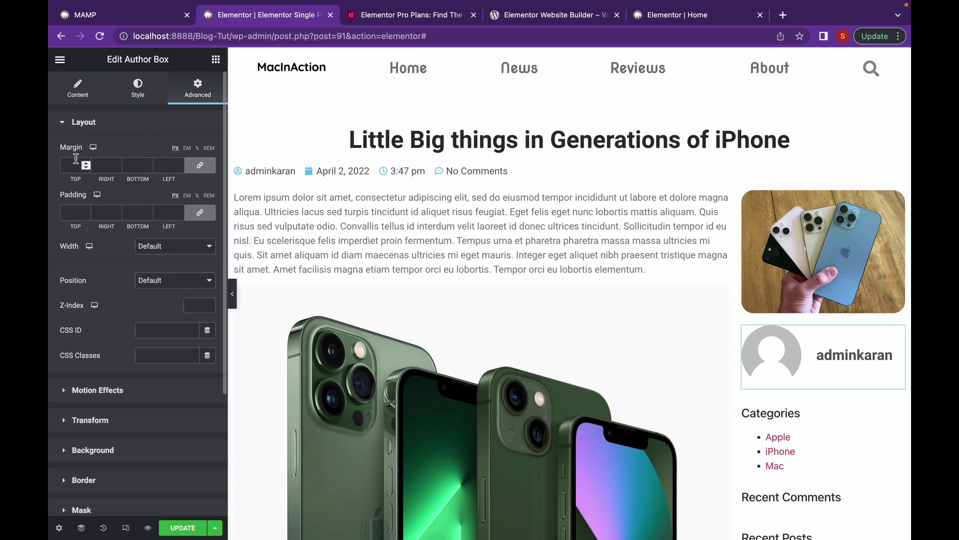
pyautogui.click(200, 165)
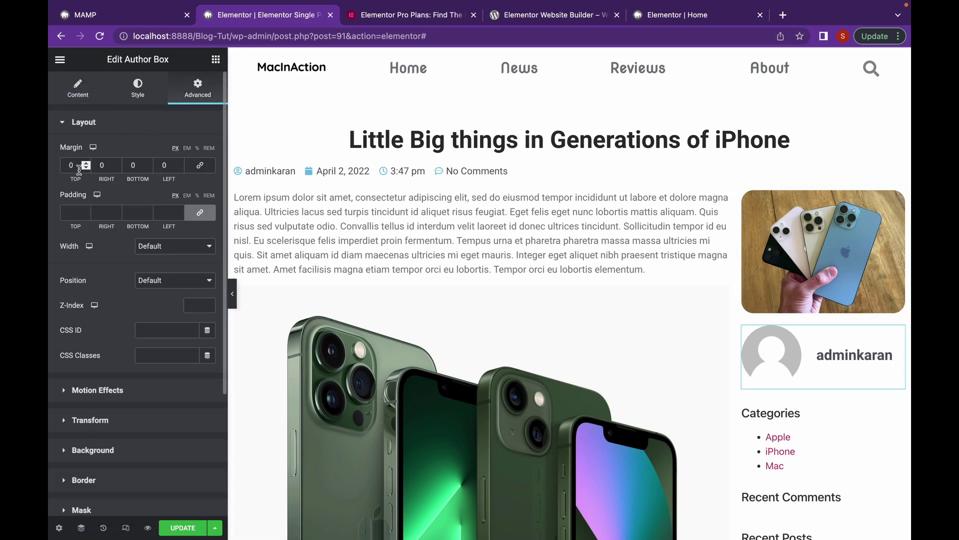
pyautogui.click(68, 165)
pyautogui.write('3')
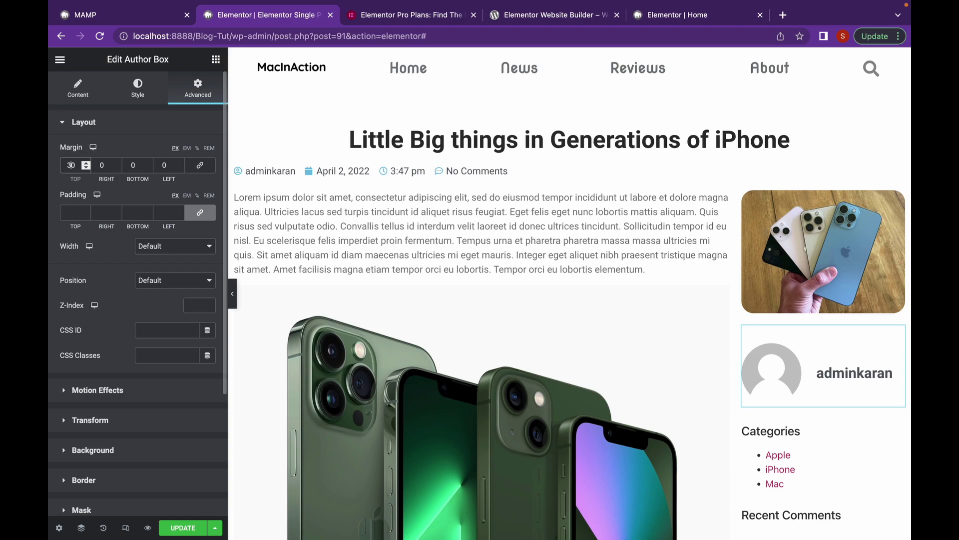
pyautogui.press('BackSpace')
pyautogui.write('5')
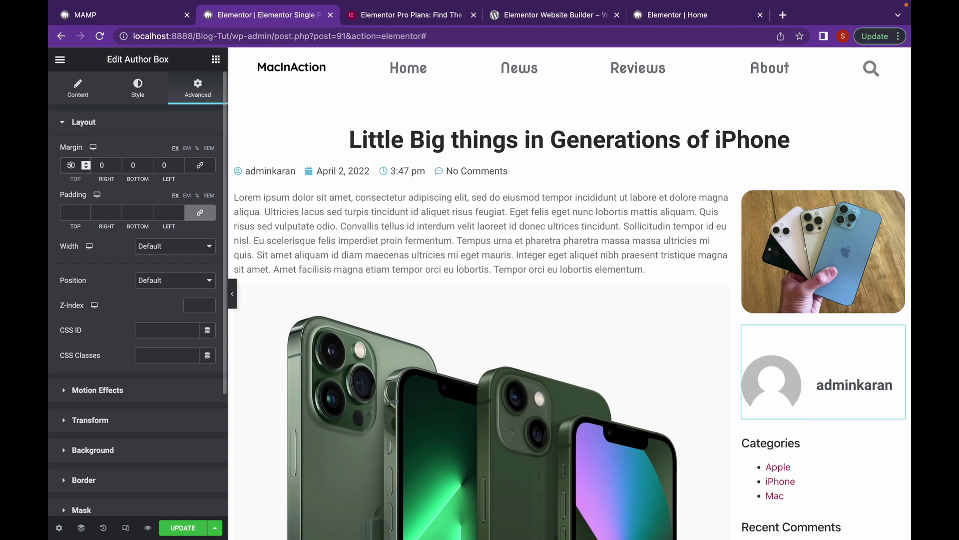
pyautogui.scroll(-3, 672, 316)
# Step: Set the Categories widget's top margin to 50 px
pyautogui.click(786, 348)
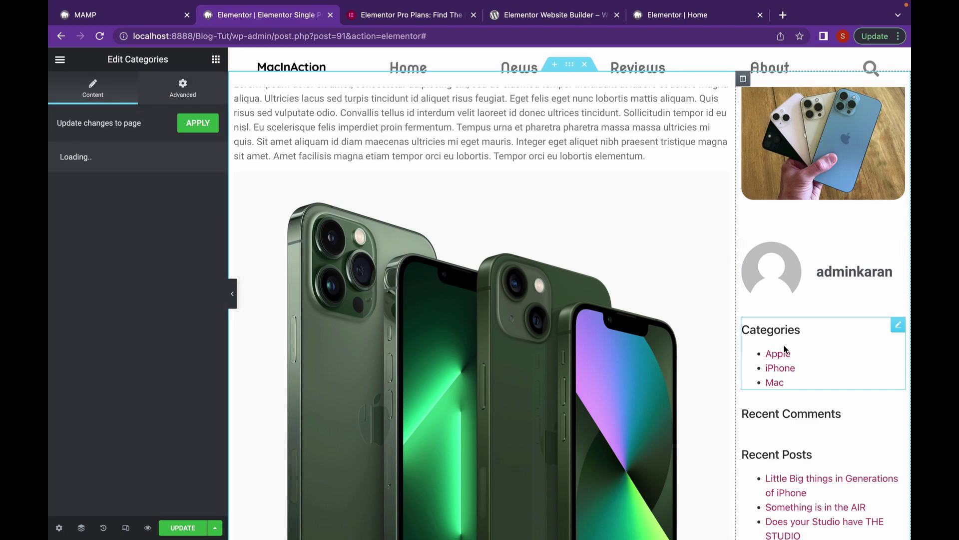
pyautogui.click(216, 60)
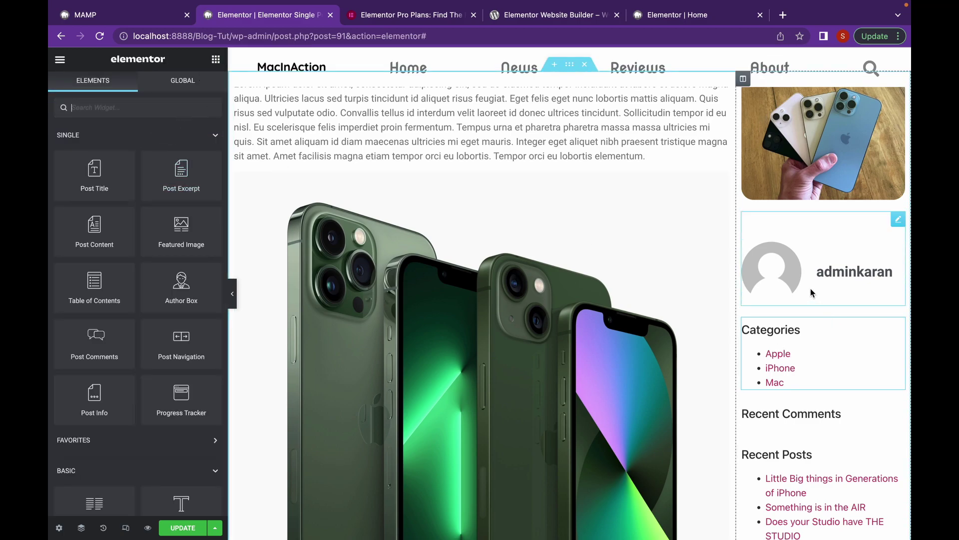
pyautogui.click(802, 369)
pyautogui.click(173, 102)
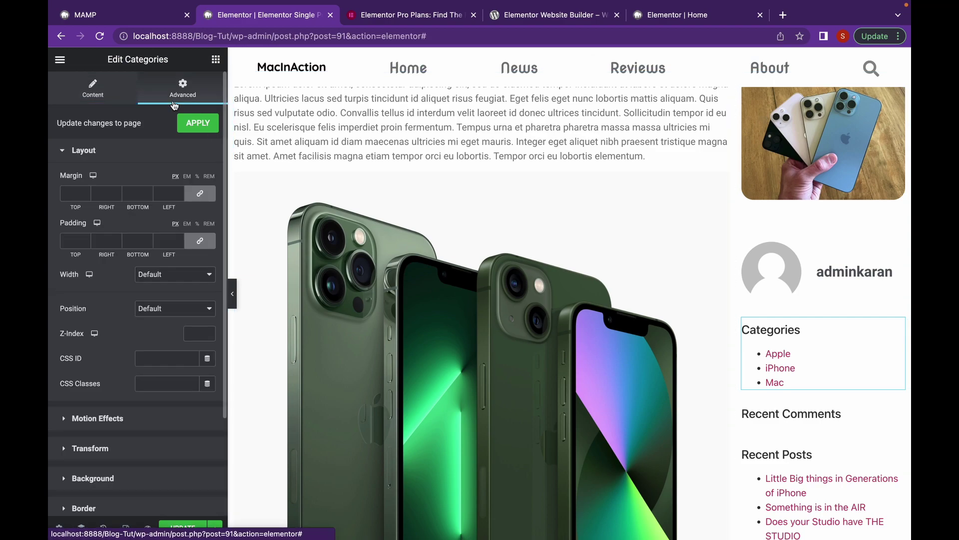
pyautogui.click(68, 195)
pyautogui.write('5')
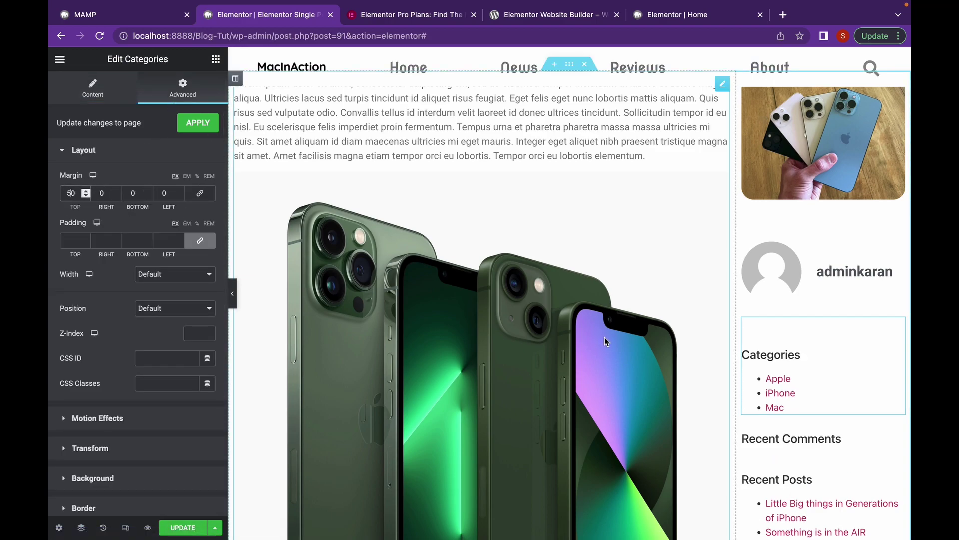
pyautogui.scroll(-2, 801, 394)
# Step: Set the Recent Comments widget's top margin to 50 px
pyautogui.click(801, 375)
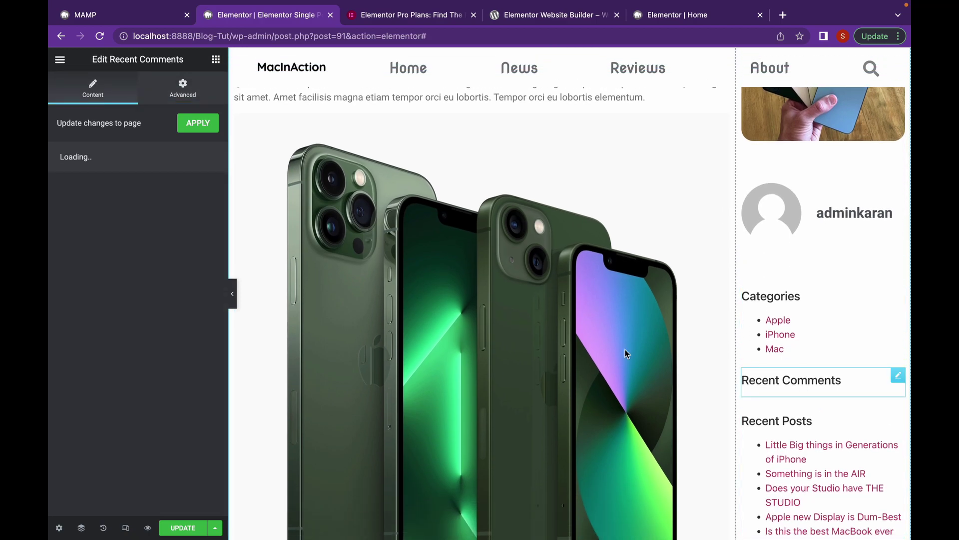
pyautogui.click(183, 89)
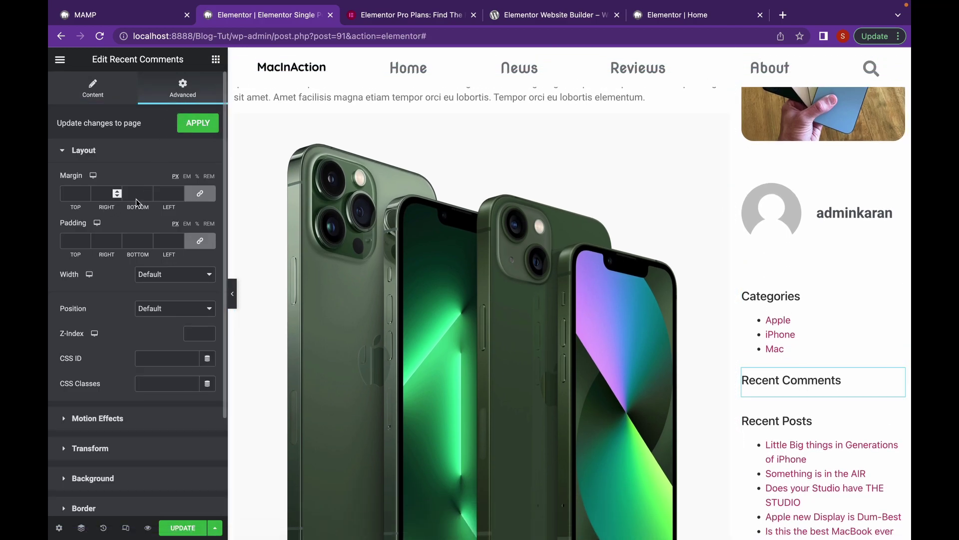
pyautogui.click(199, 193)
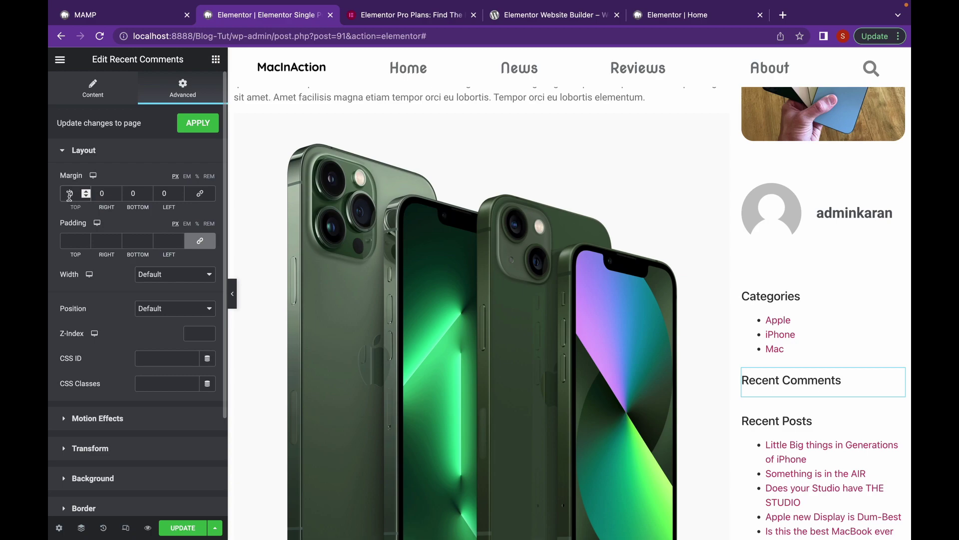
pyautogui.click(70, 194)
pyautogui.write('50')
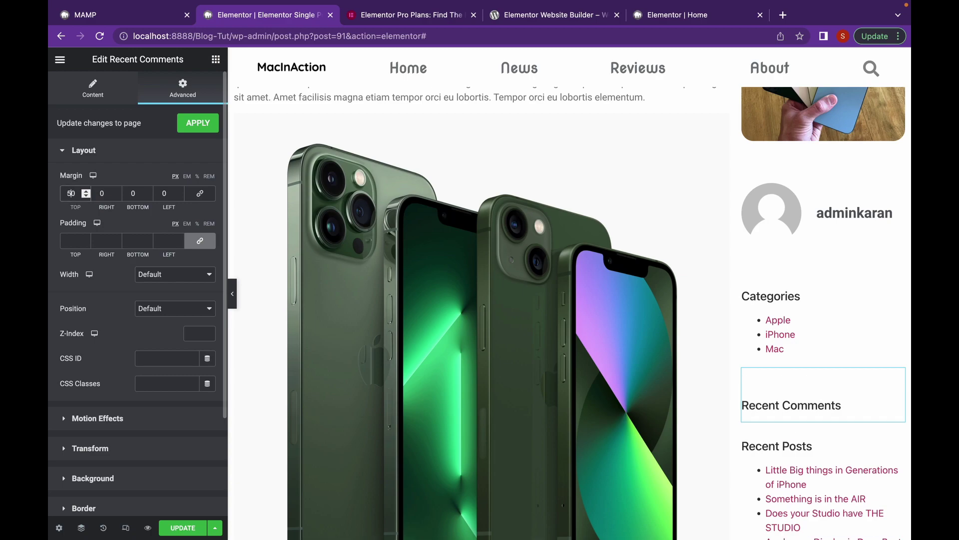
pyautogui.scroll(-2, 753, 397)
# Step: Set the Recent Posts widget's top margin to 50 px
pyautogui.click(752, 397)
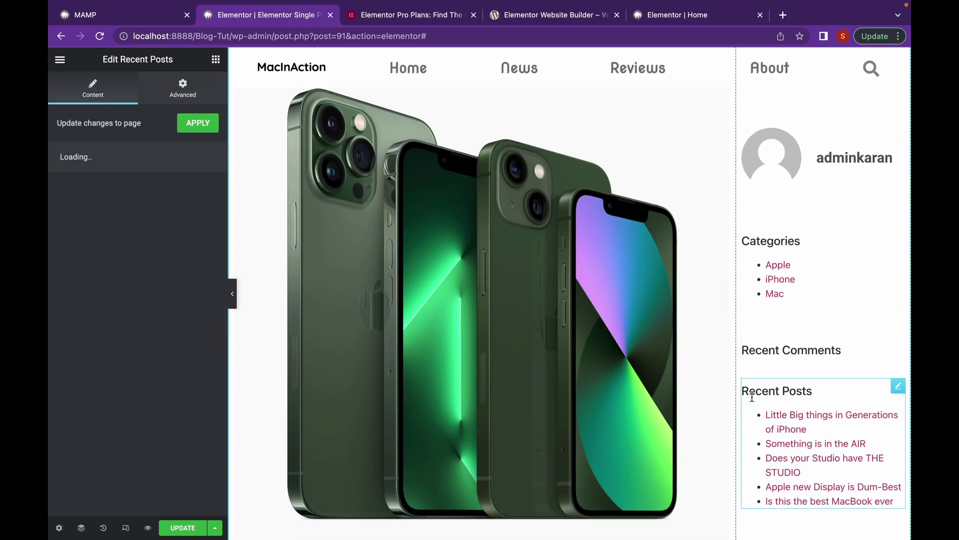
pyautogui.click(182, 87)
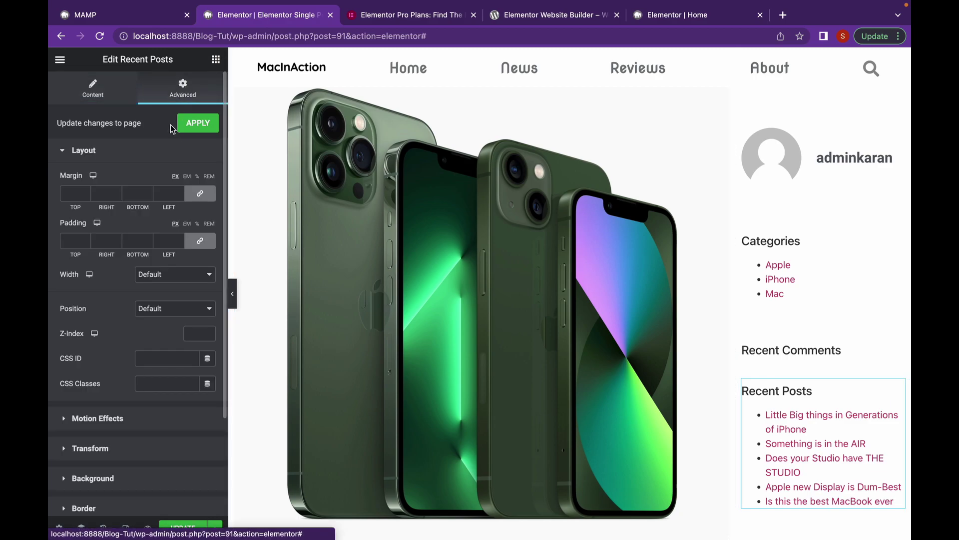
pyautogui.click(200, 193)
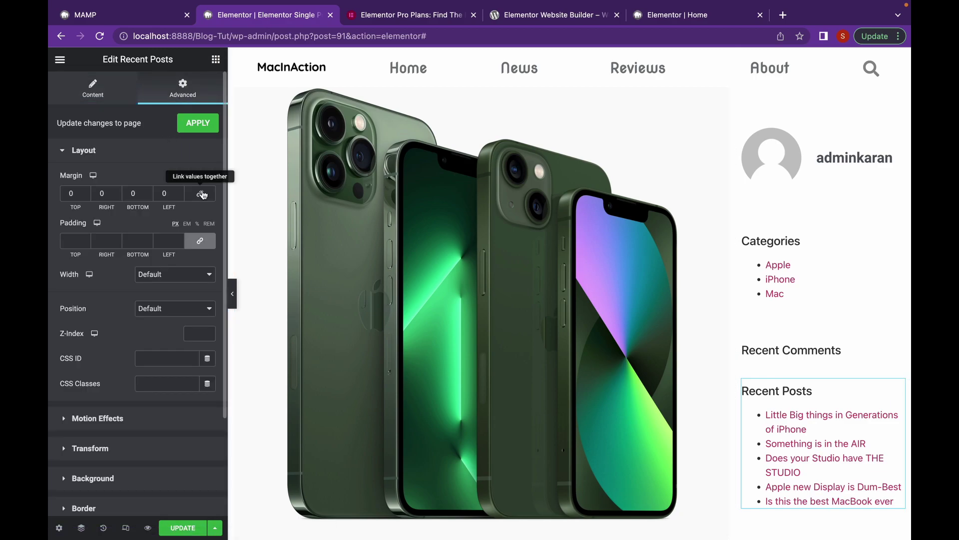
pyautogui.click(70, 193)
pyautogui.write('50')
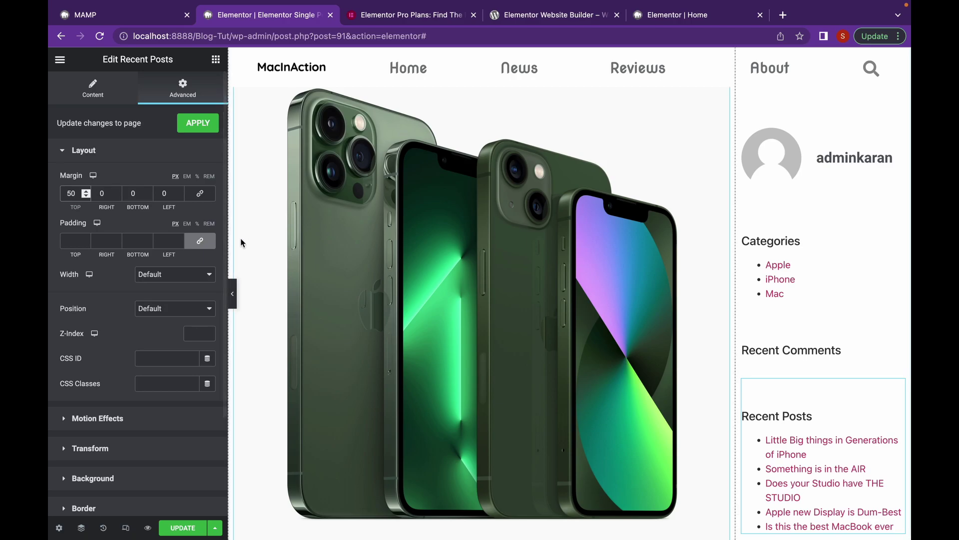
# Step: Preview the page with the editing panel hidden, then restore the panel
pyautogui.click(233, 298)
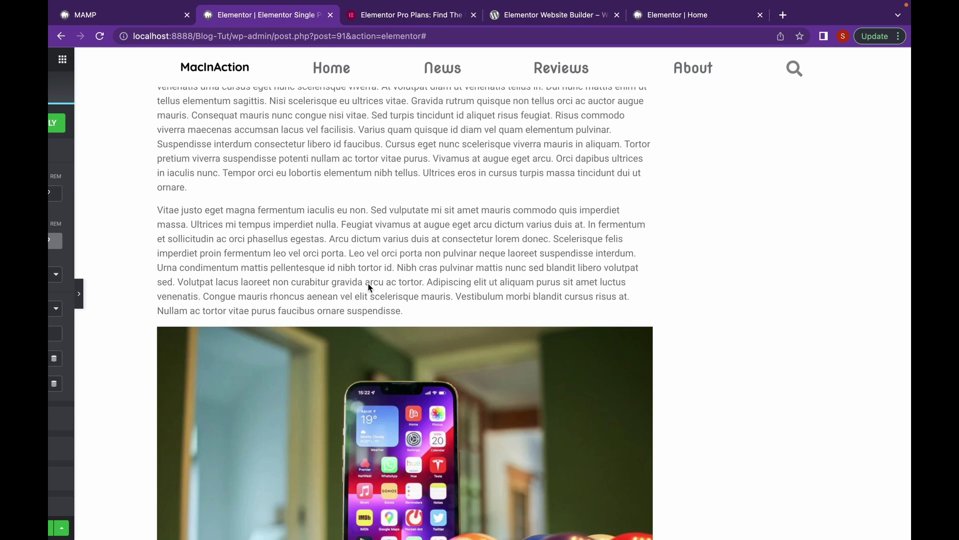
pyautogui.scroll(-5, 368, 283)
pyautogui.scroll(10, 368, 283)
pyautogui.scroll(5, 368, 283)
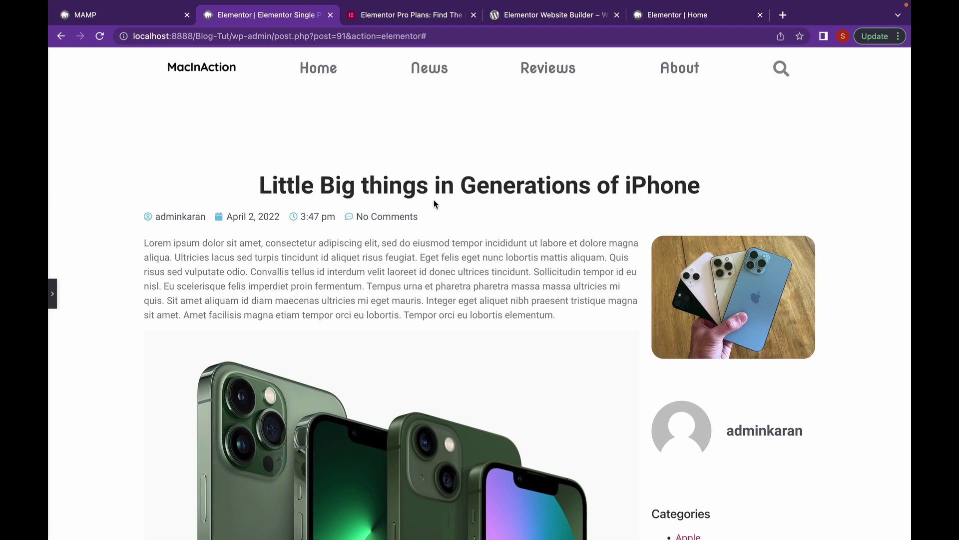
pyautogui.click(53, 293)
# Step: Give the post title a 90 px bottom margin
pyautogui.click(553, 183)
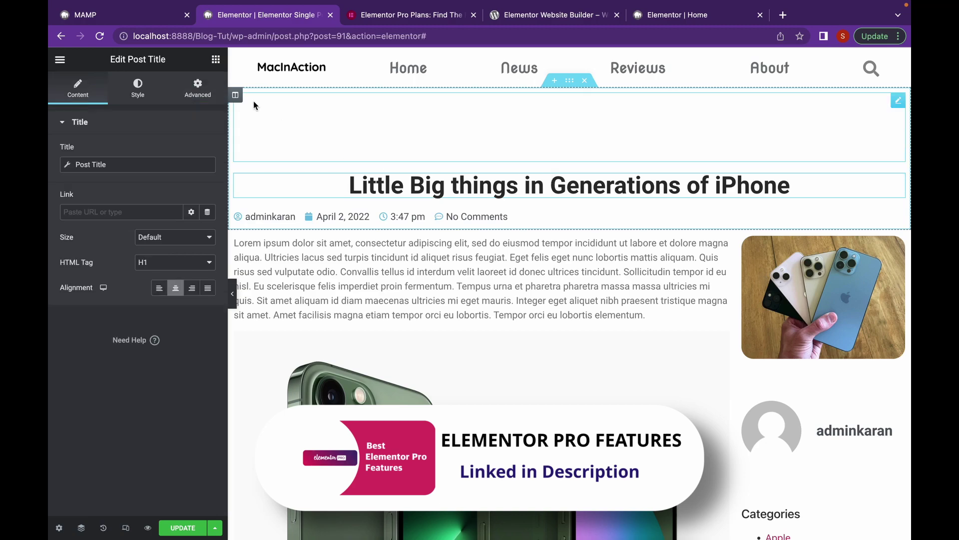
pyautogui.click(207, 85)
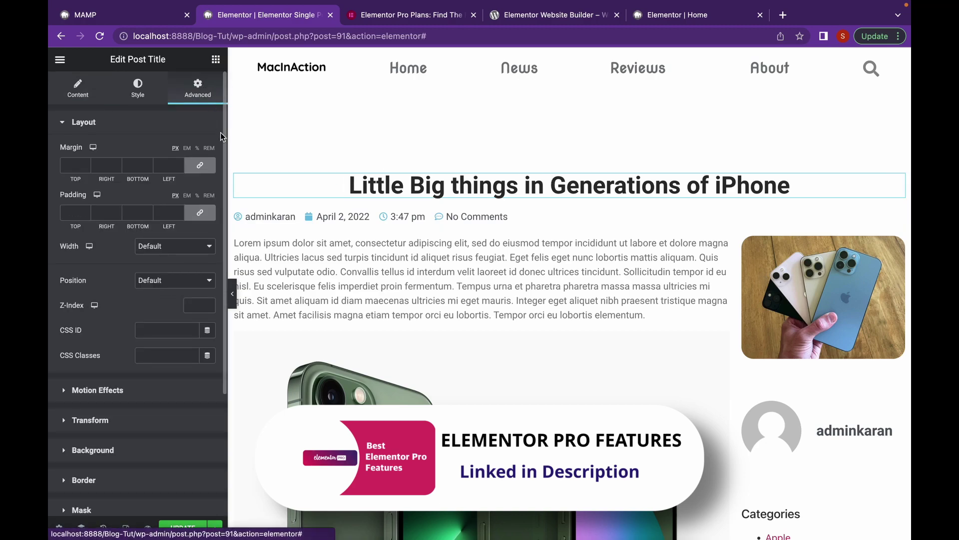
pyautogui.click(209, 170)
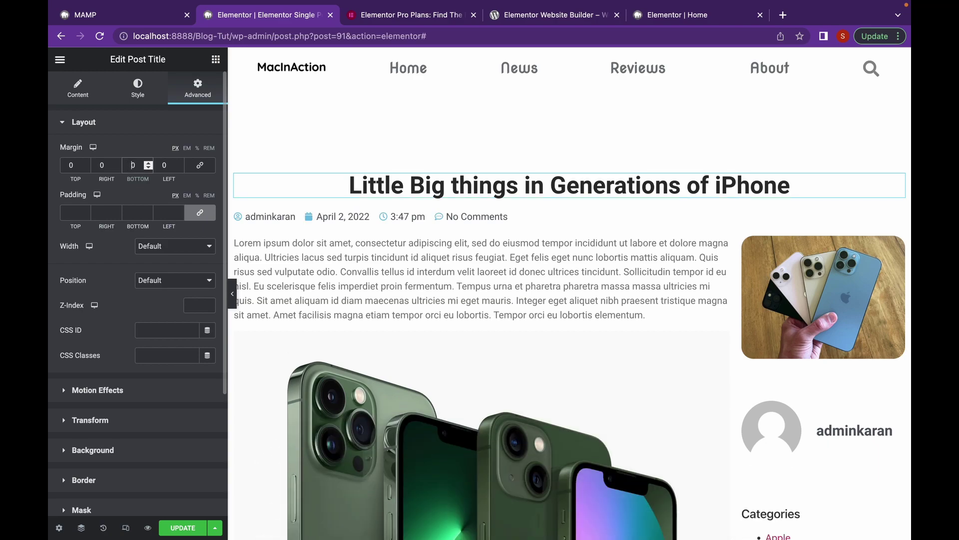
pyautogui.click(131, 164)
pyautogui.write('9')
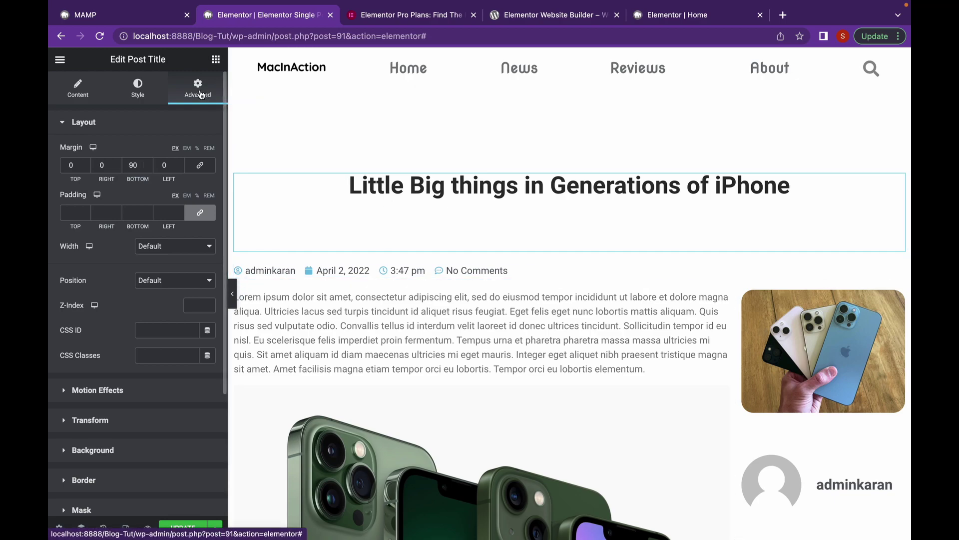
# Step: Enlarge the post title's typography size to 57 px and preview the full-width page
pyautogui.click(122, 95)
pyautogui.click(209, 177)
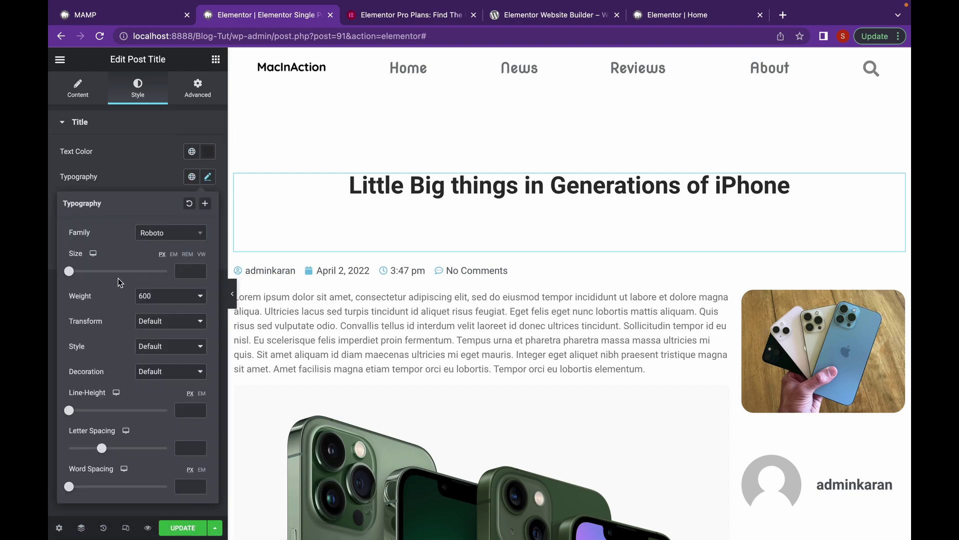
pyautogui.moveTo(78, 273); pyautogui.dragTo(101, 278)
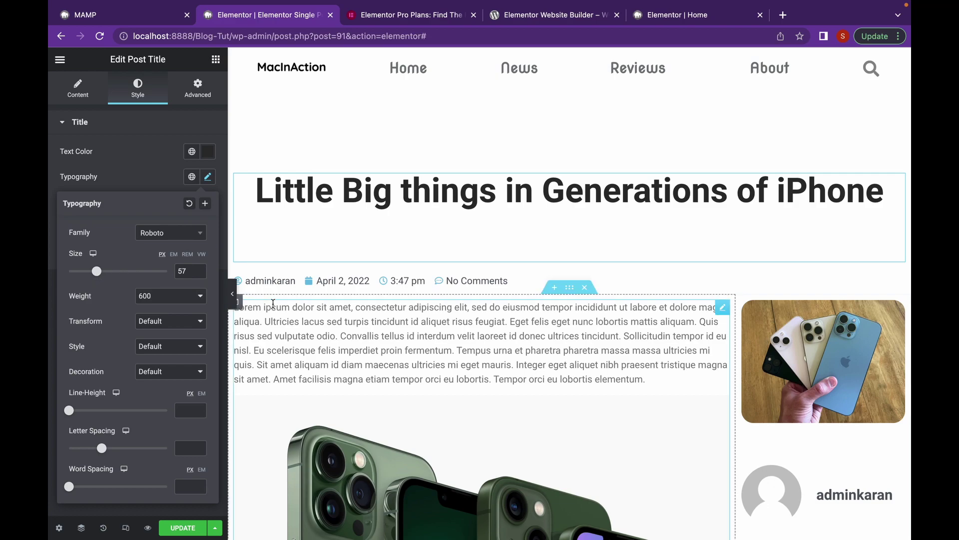
pyautogui.click(237, 298)
pyautogui.scroll(-8, 517, 375)
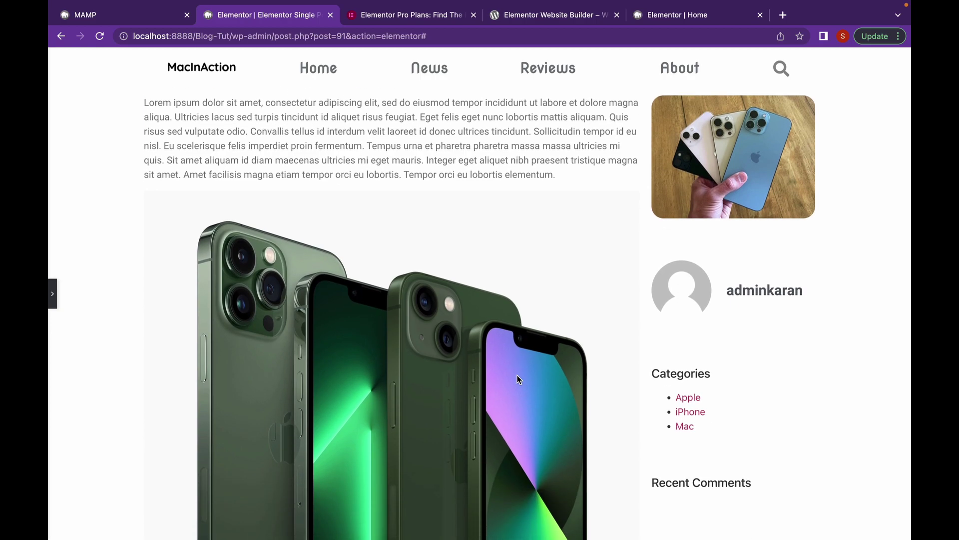
pyautogui.scroll(-20, 517, 375)
pyautogui.scroll(-17, 517, 374)
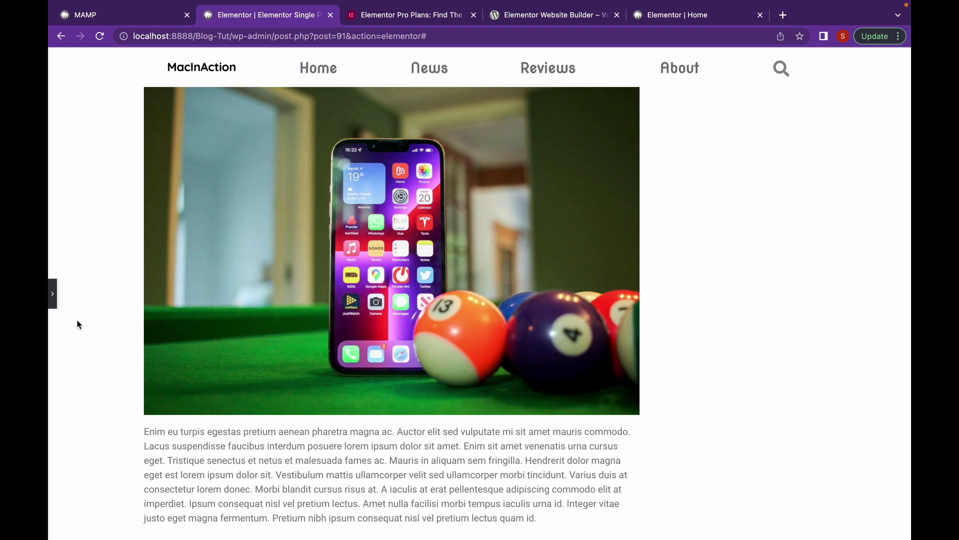
# Step: Add a single-column section below the post content holding a Post Navigation widget
pyautogui.click(54, 294)
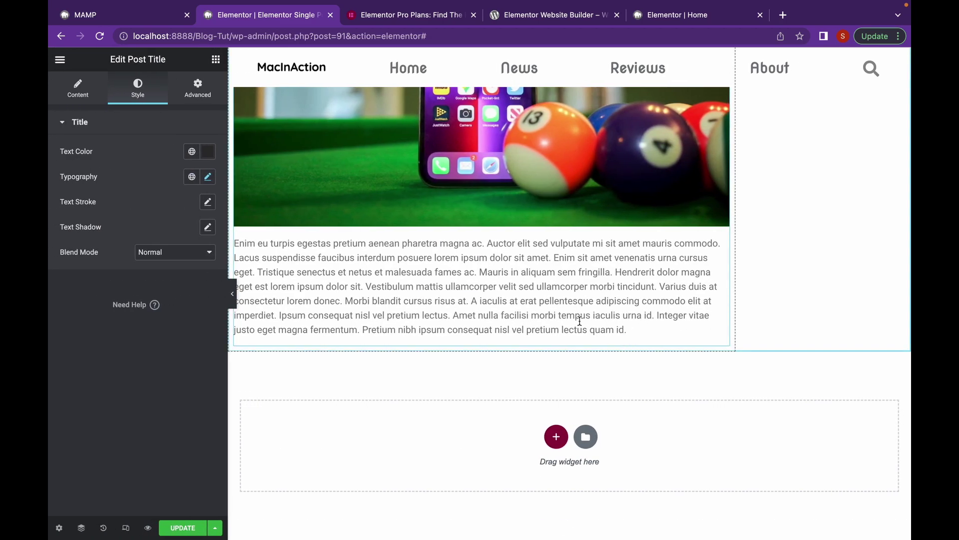
pyautogui.click(216, 60)
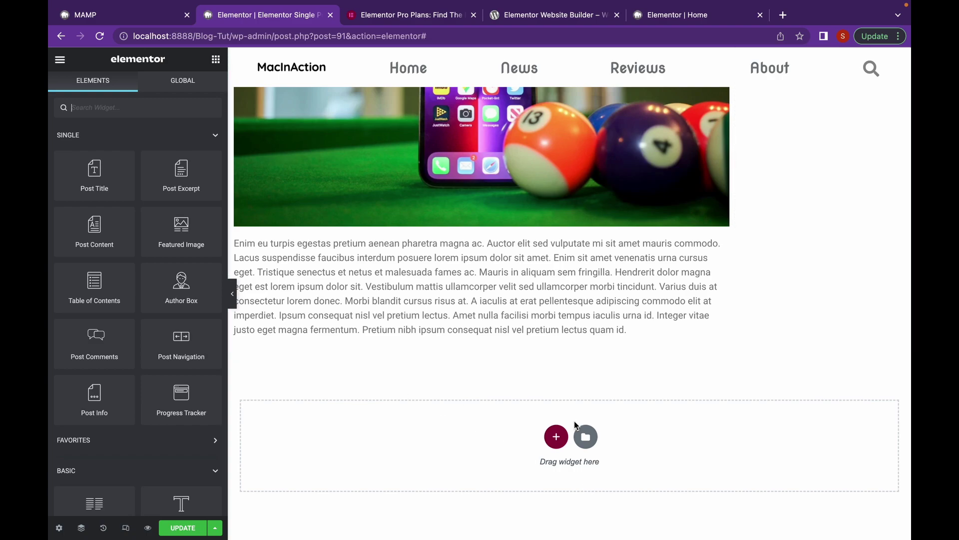
pyautogui.click(557, 436)
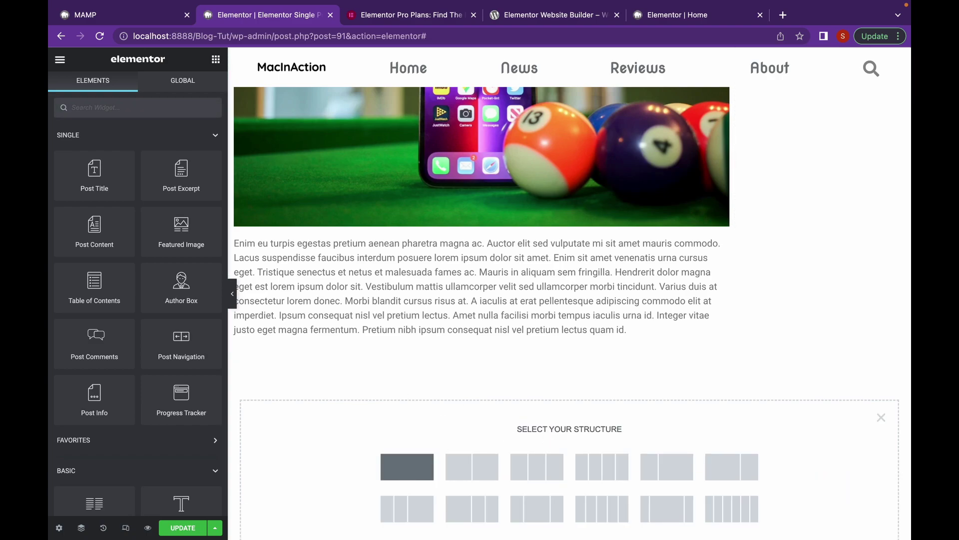
pyautogui.click(406, 479)
pyautogui.click(214, 60)
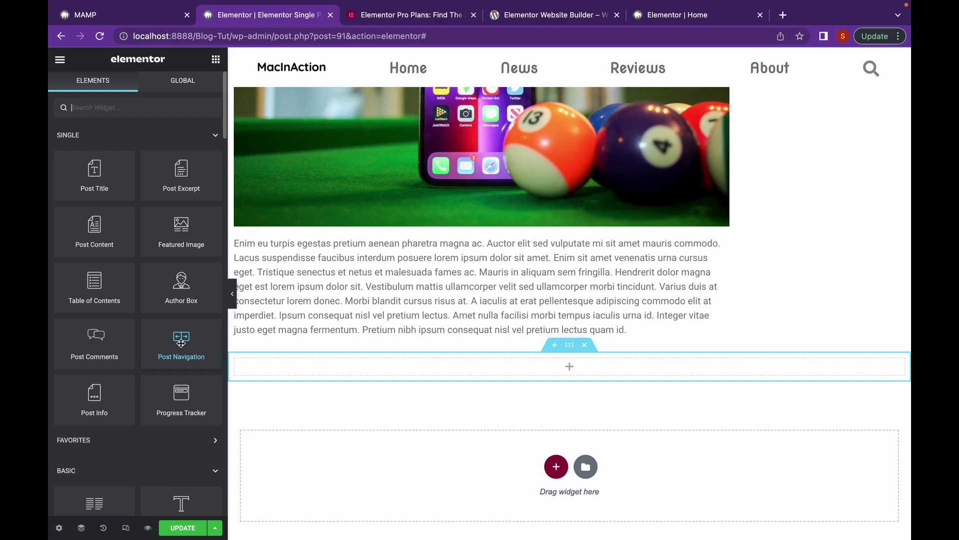
pyautogui.moveTo(176, 340); pyautogui.dragTo(520, 362)
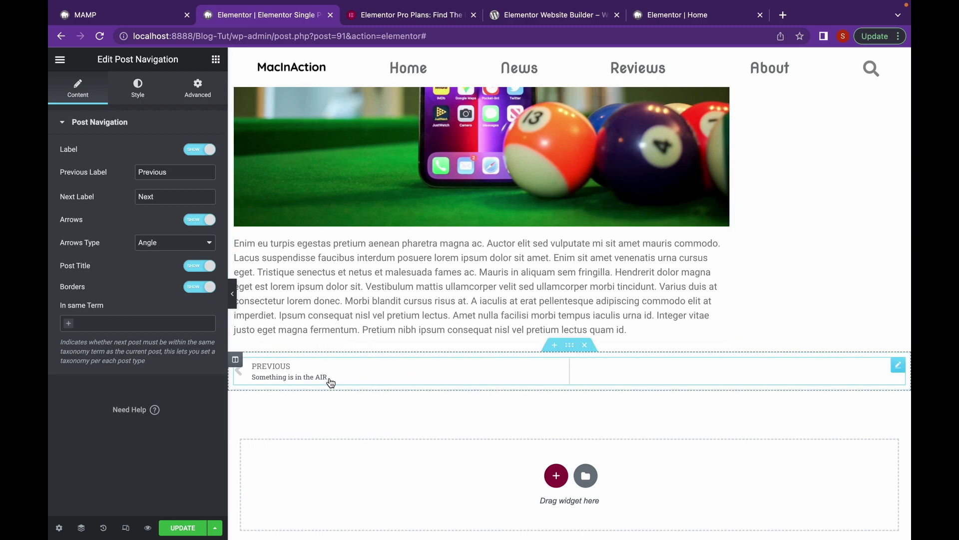
pyautogui.click(216, 59)
pyautogui.scroll(-1, 431, 329)
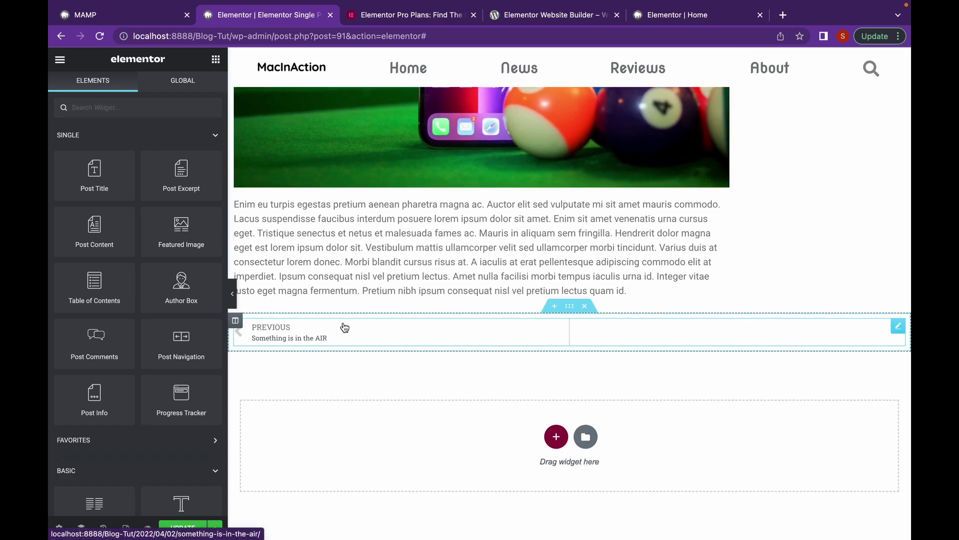
# Step: Add a one-column section with a Heading reading 'Check out more Posts'
pyautogui.click(556, 436)
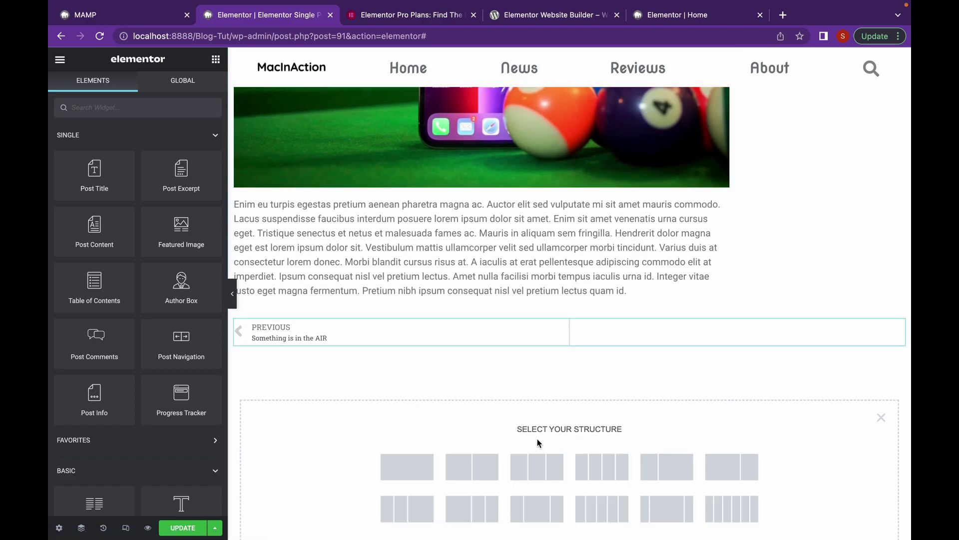
pyautogui.click(422, 464)
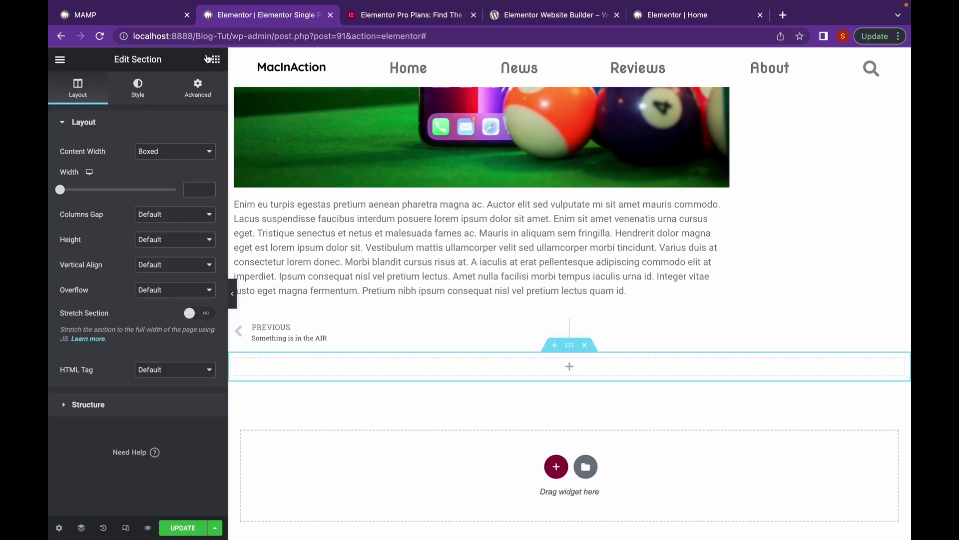
pyautogui.click(214, 59)
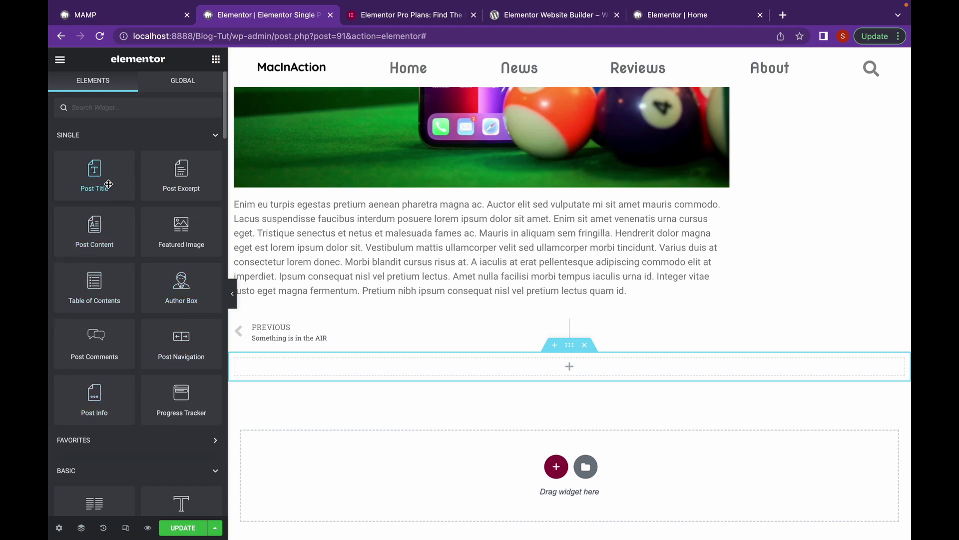
pyautogui.scroll(-5, 139, 349)
pyautogui.moveTo(160, 297); pyautogui.dragTo(508, 372)
pyautogui.moveTo(156, 158); pyautogui.dragTo(57, 164)
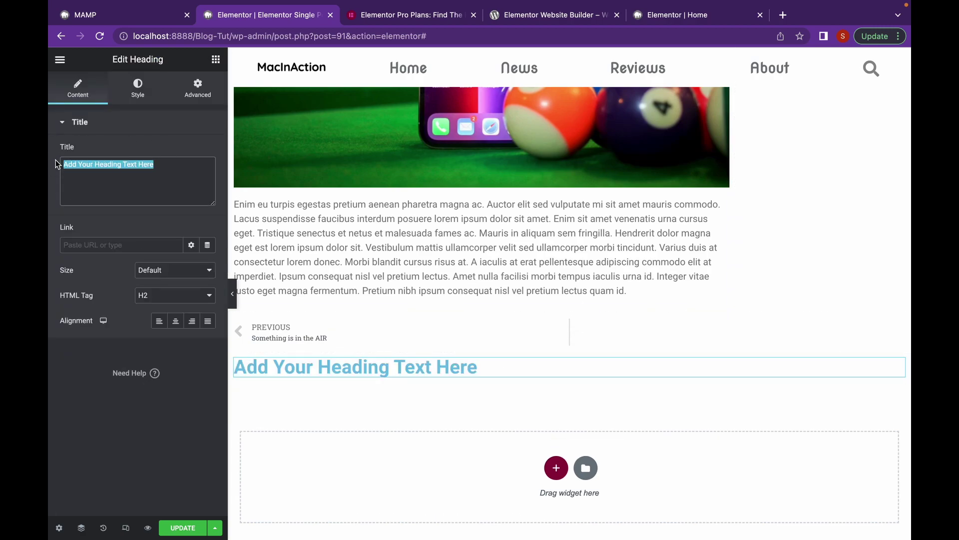
pyautogui.write('Check')
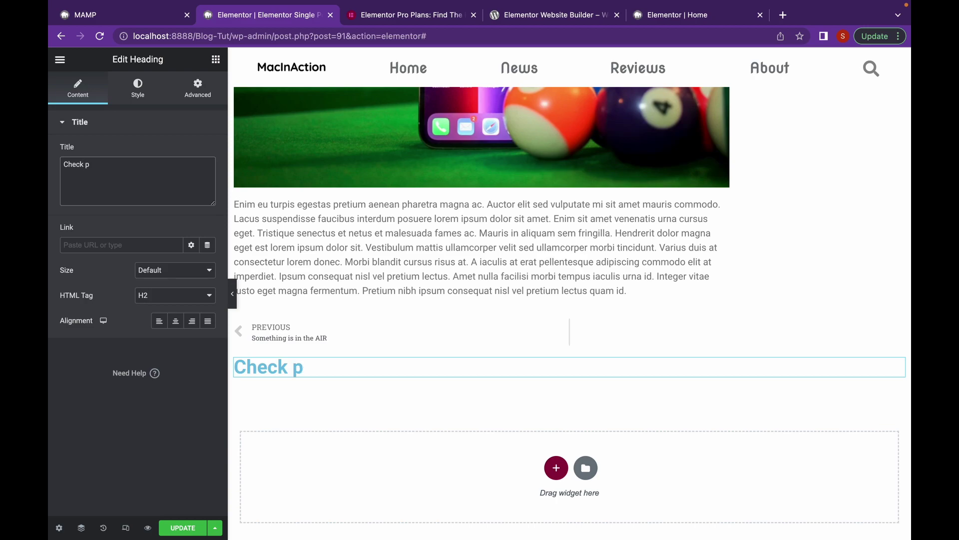
pyautogui.write(' out more')
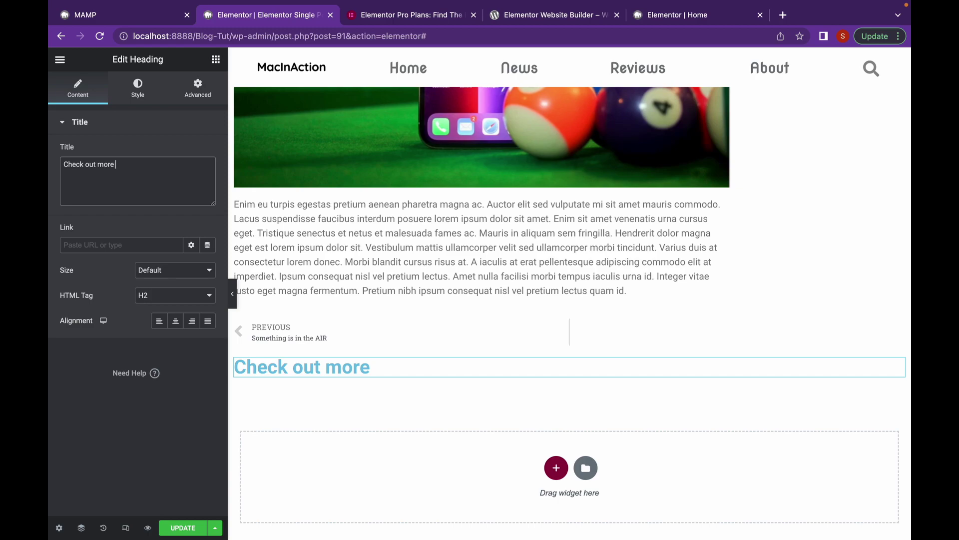
pyautogui.write(' Posts')
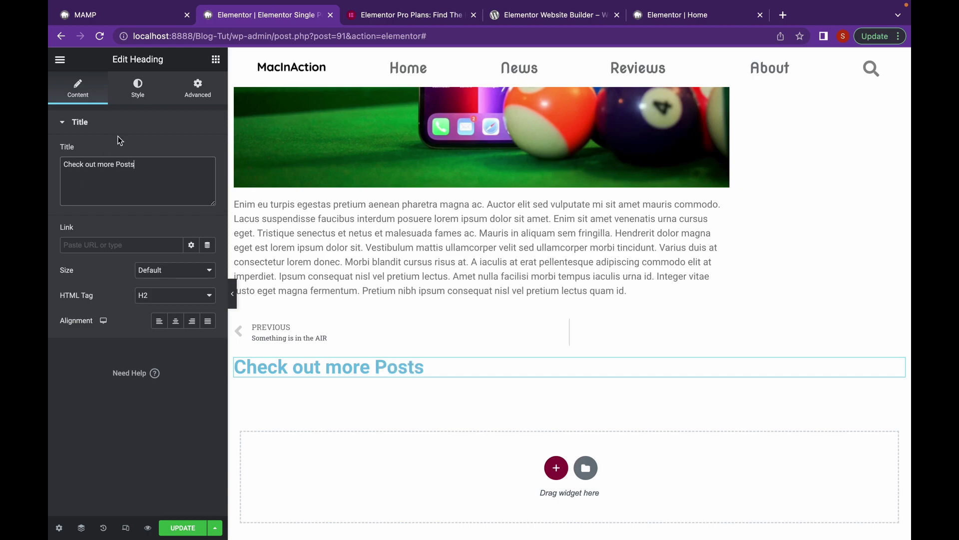
# Step: Make the heading text grey and give it a 90 px top margin
pyautogui.click(138, 90)
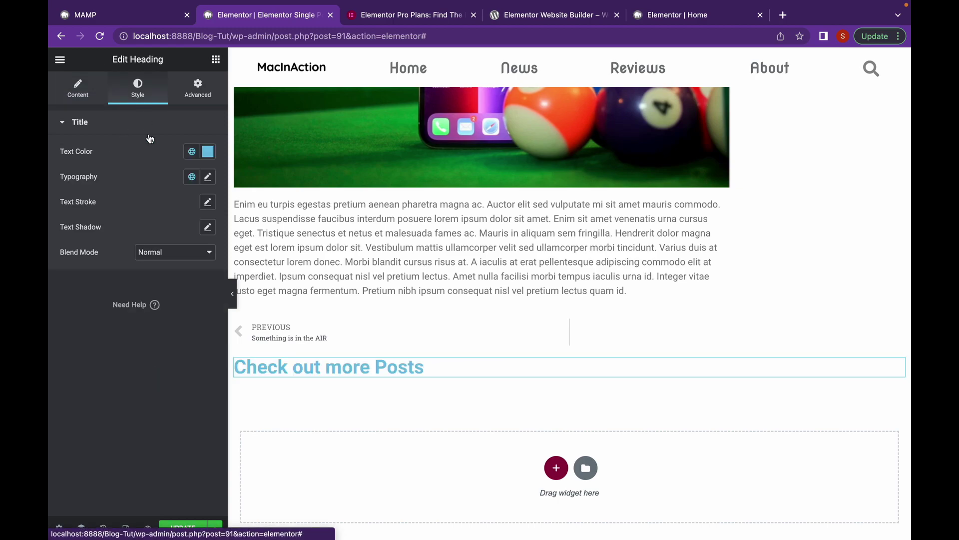
pyautogui.click(212, 155)
pyautogui.moveTo(125, 244); pyautogui.dragTo(75, 248)
pyautogui.click(190, 98)
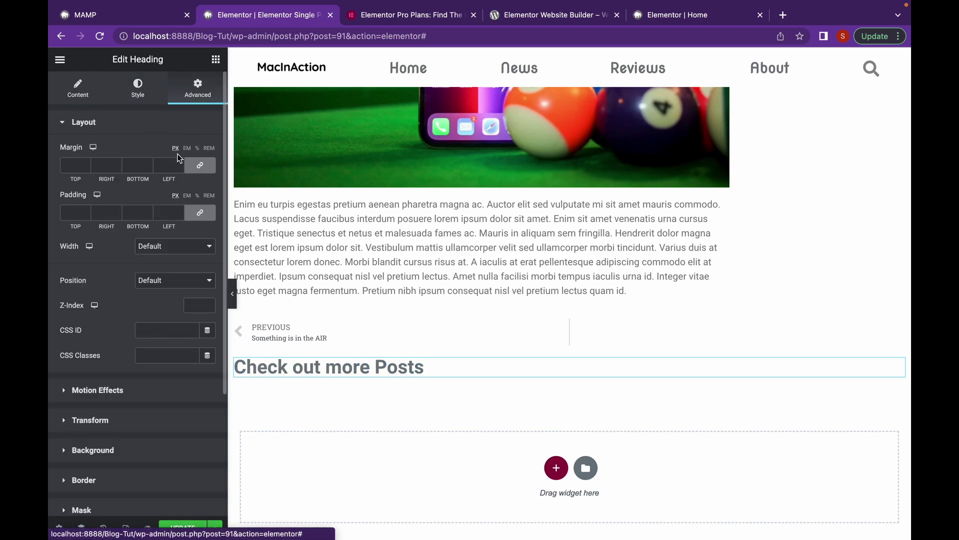
pyautogui.click(64, 167)
pyautogui.write('9')
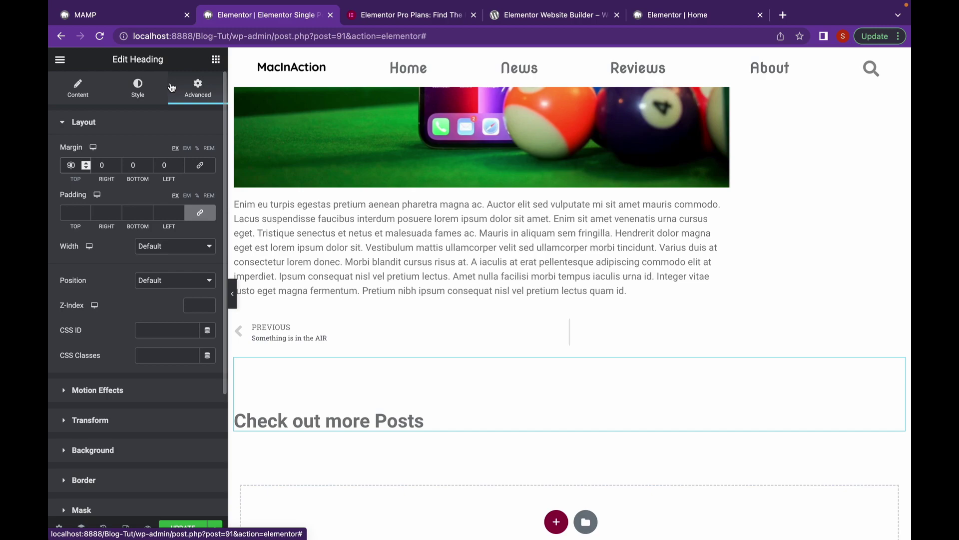
# Step: Search 'pos' and place a three-column Posts grid under the 'Check out more Posts' heading
pyautogui.click(216, 60)
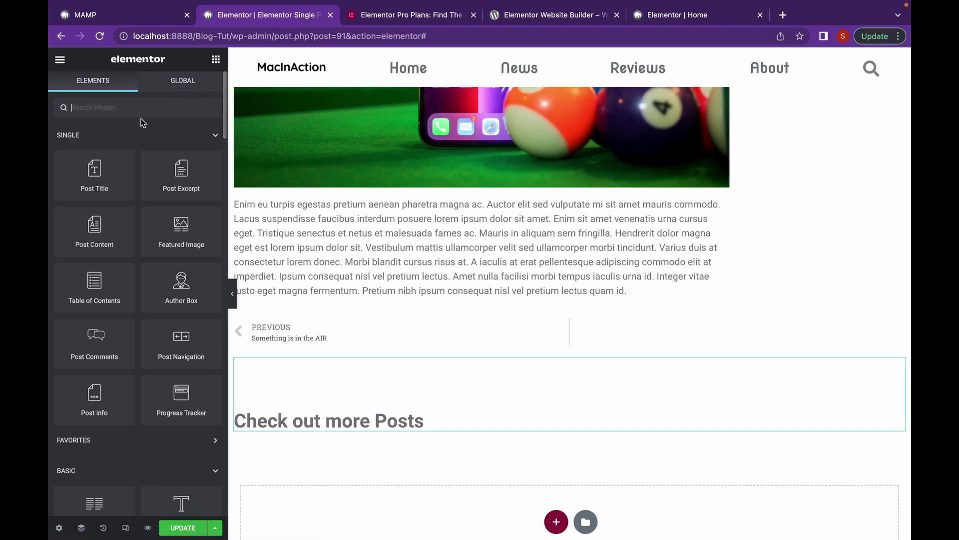
pyautogui.write('poss')
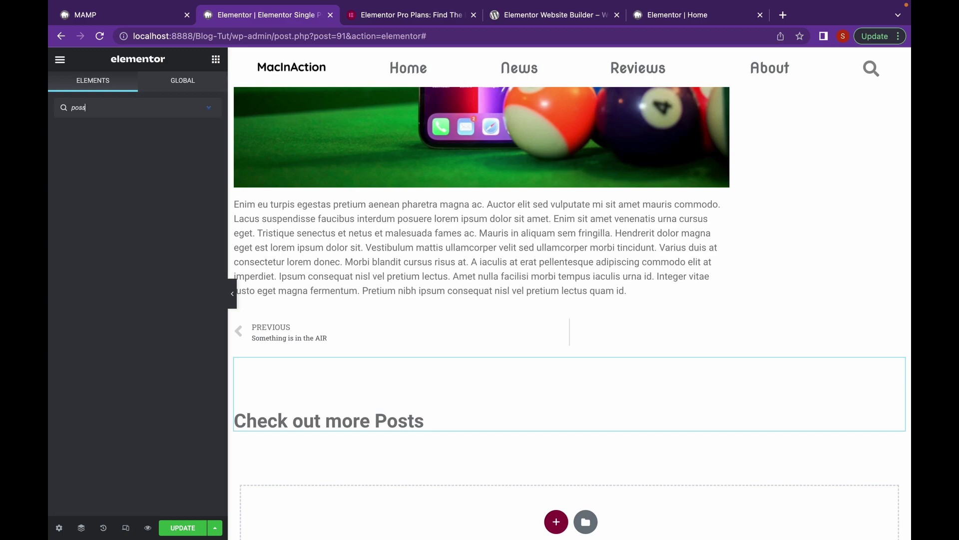
pyautogui.press('BackSpace')
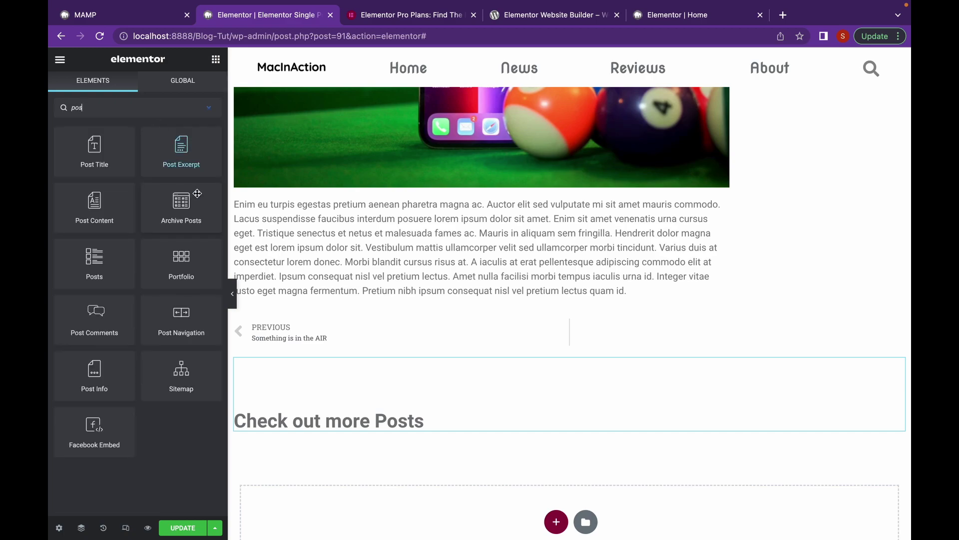
pyautogui.scroll(-3, 405, 297)
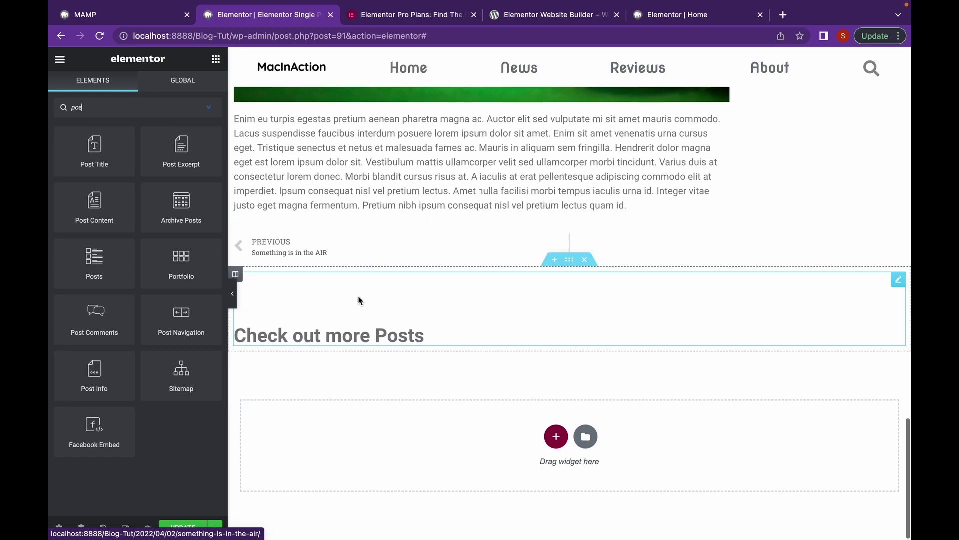
pyautogui.moveTo(95, 270); pyautogui.dragTo(310, 344)
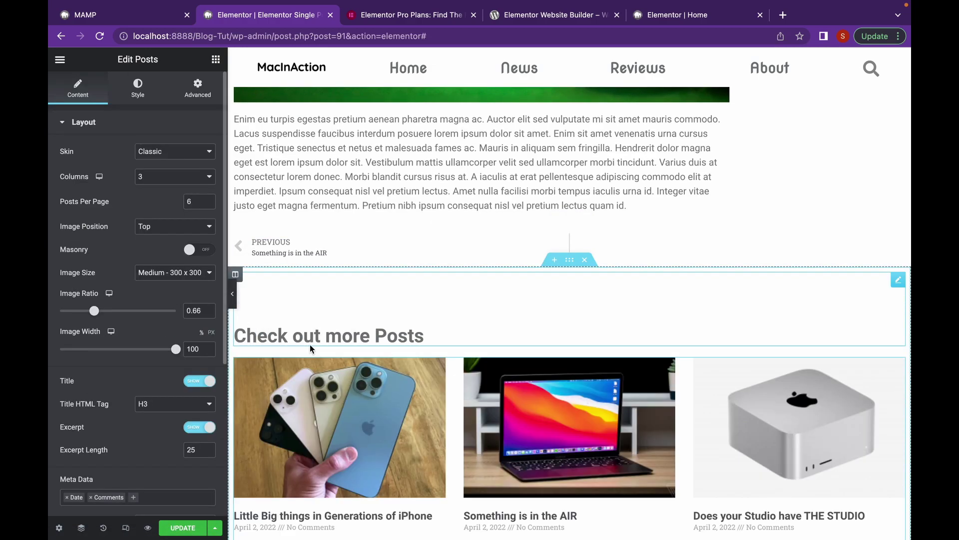
pyautogui.scroll(-3, 310, 344)
pyautogui.rightClick(310, 344)
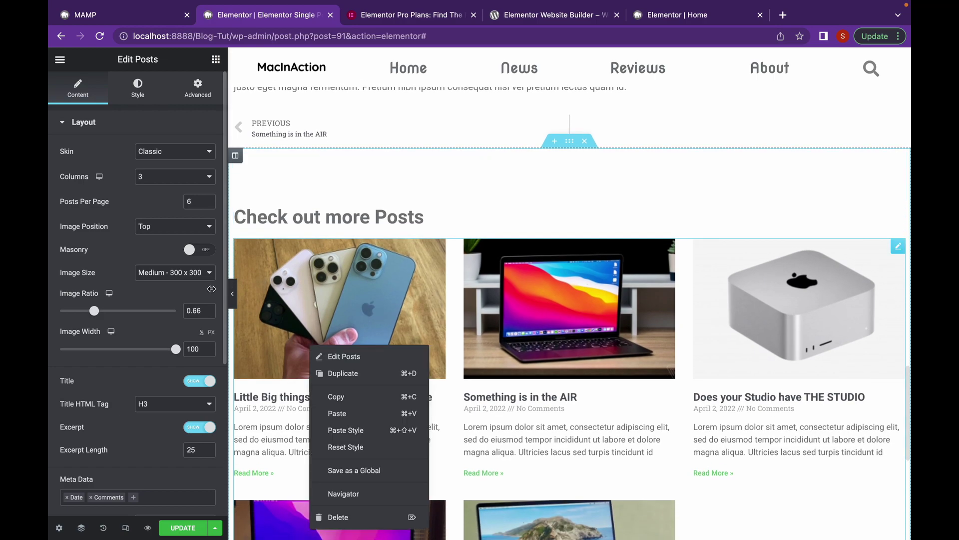
pyautogui.click(172, 152)
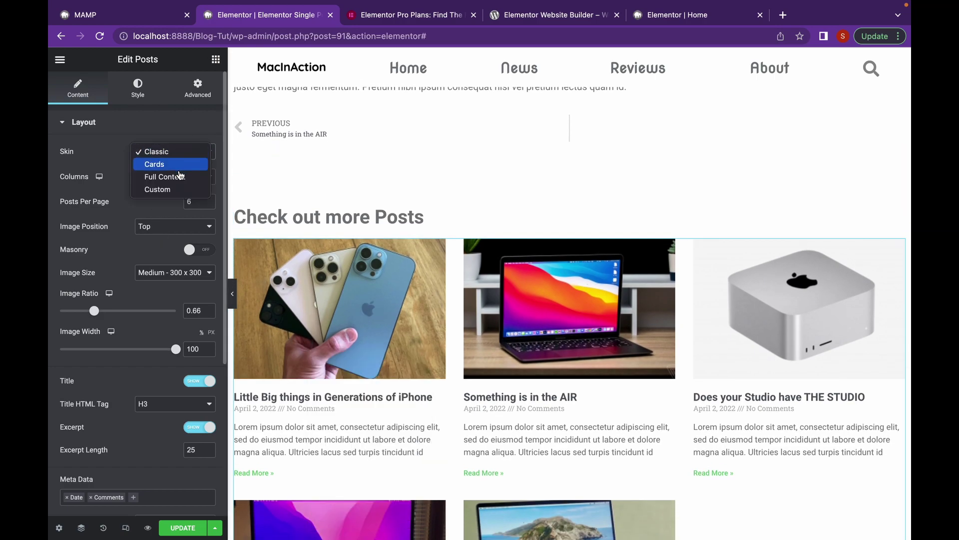
pyautogui.click(180, 189)
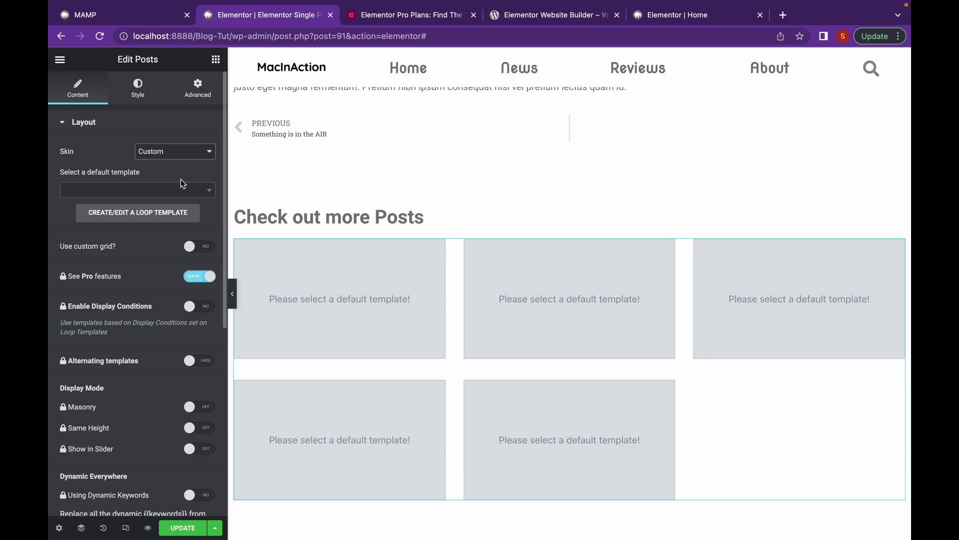
pyautogui.click(184, 195)
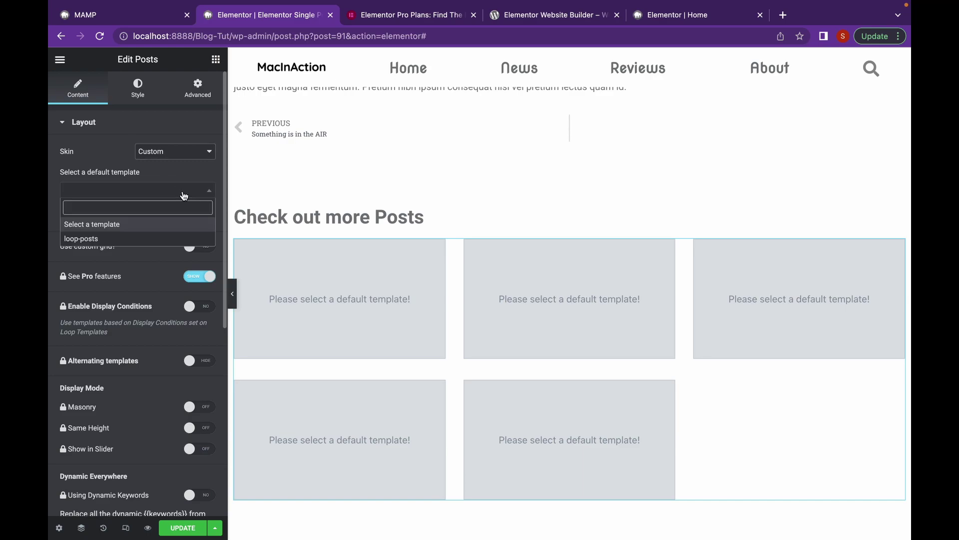
pyautogui.click(173, 243)
pyautogui.scroll(-2, 512, 296)
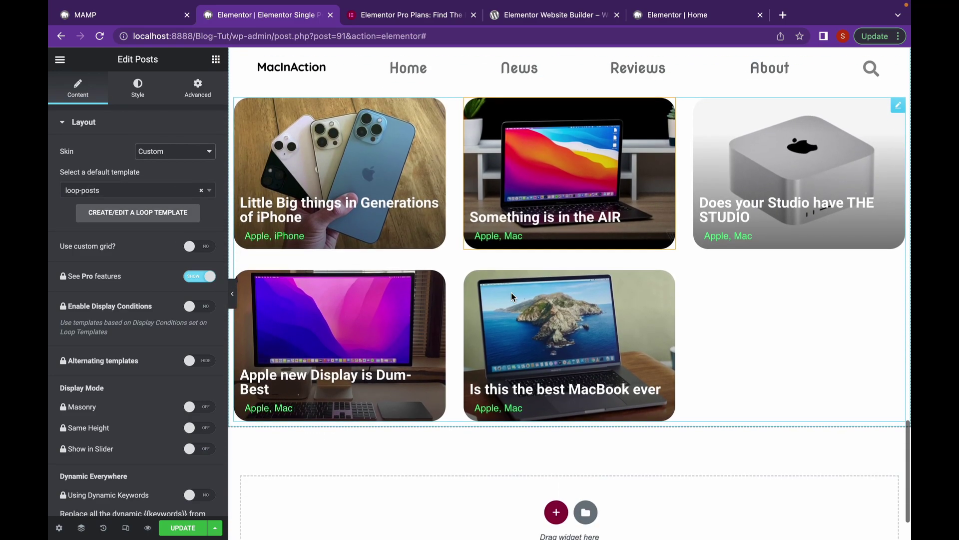
pyautogui.scroll(-1, 512, 297)
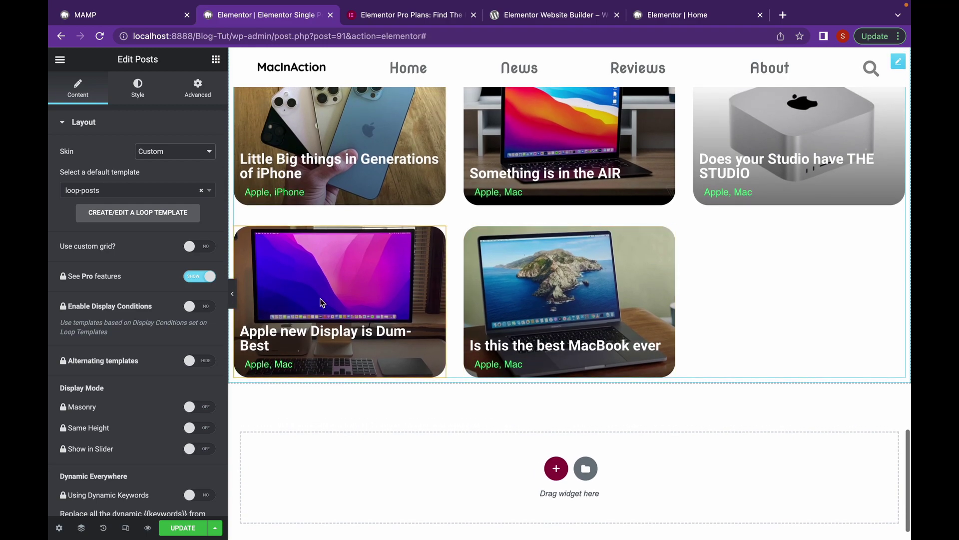
pyautogui.scroll(-7, 145, 350)
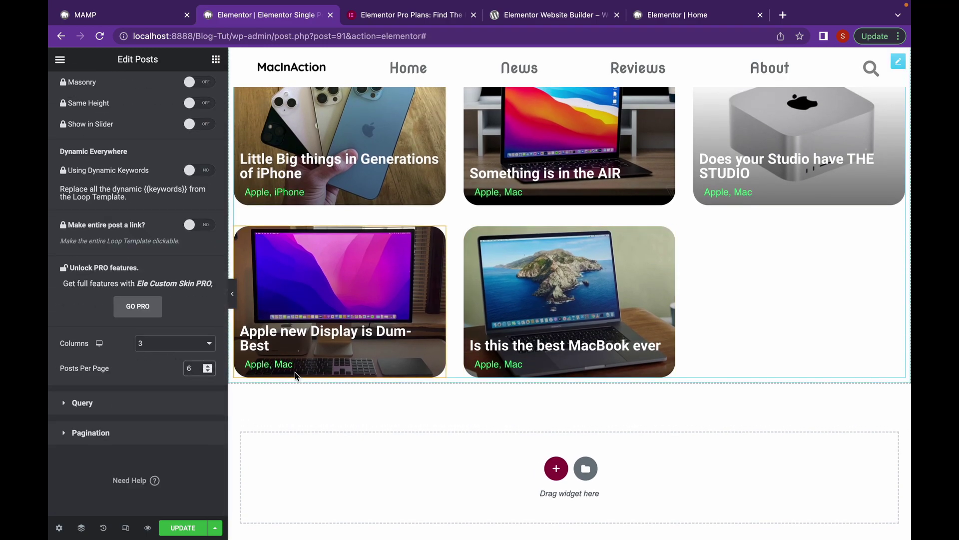
pyautogui.press('BackSpace')
pyautogui.write('3')
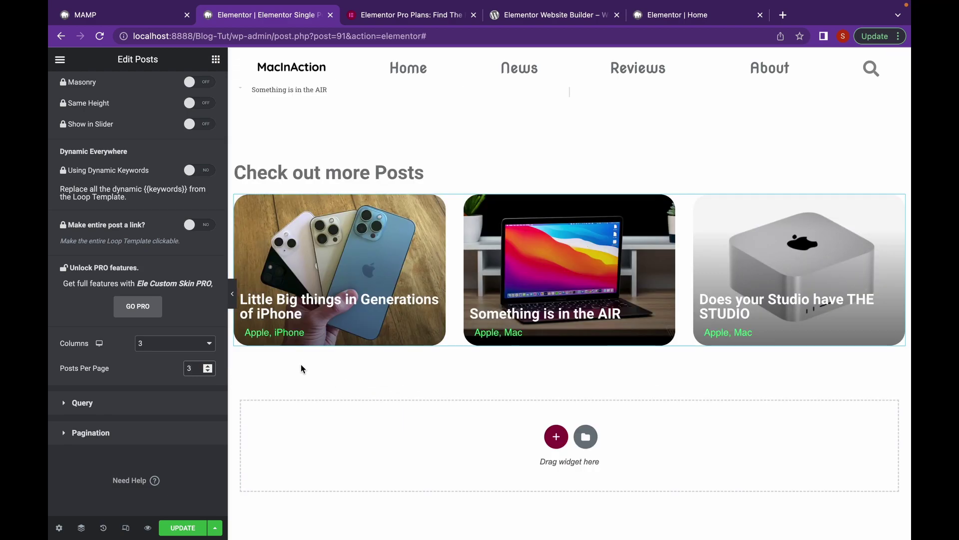
pyautogui.scroll(8, 301, 364)
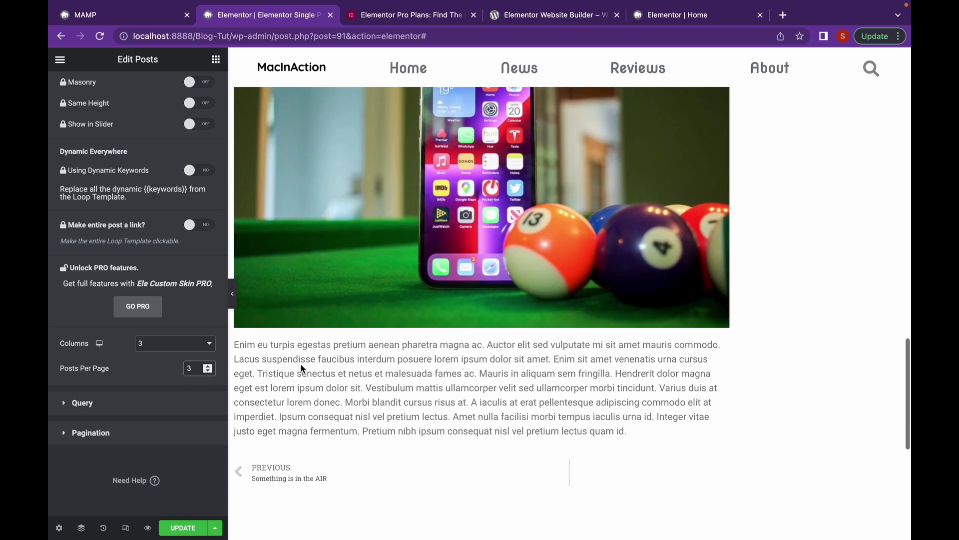
pyautogui.scroll(6, 180, 329)
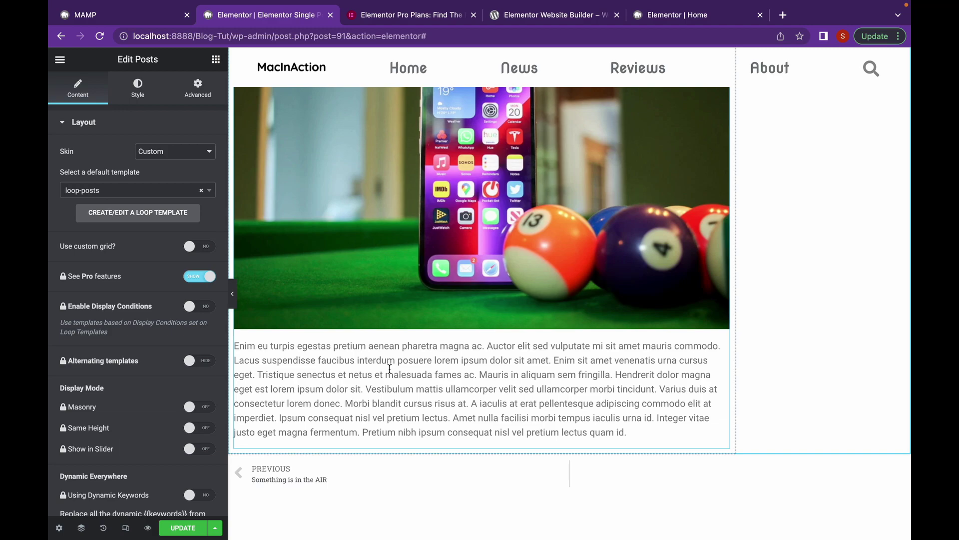
pyautogui.scroll(-7, 390, 369)
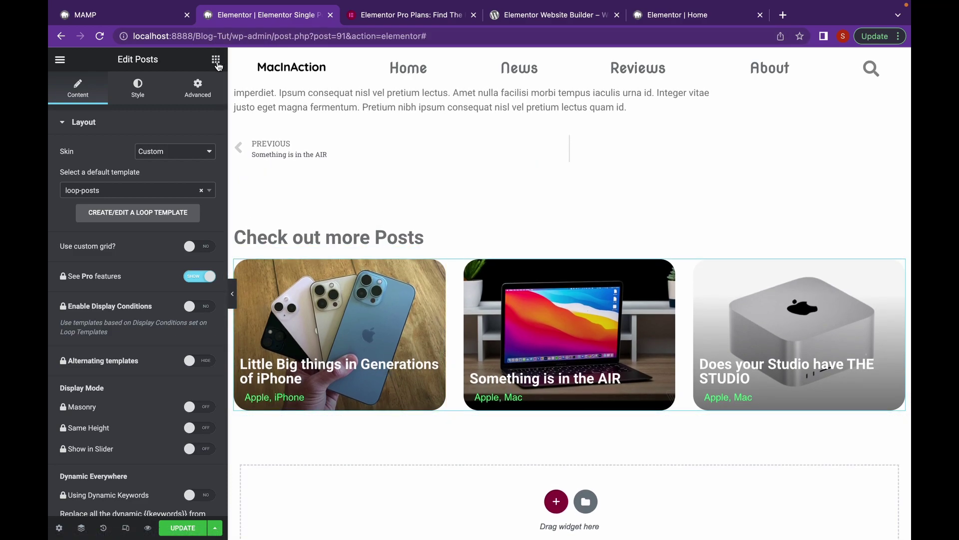
# Step: Search 'comme' and place a Post Comments widget above the posts grid, then preview full width
pyautogui.click(216, 61)
pyautogui.write('comme')
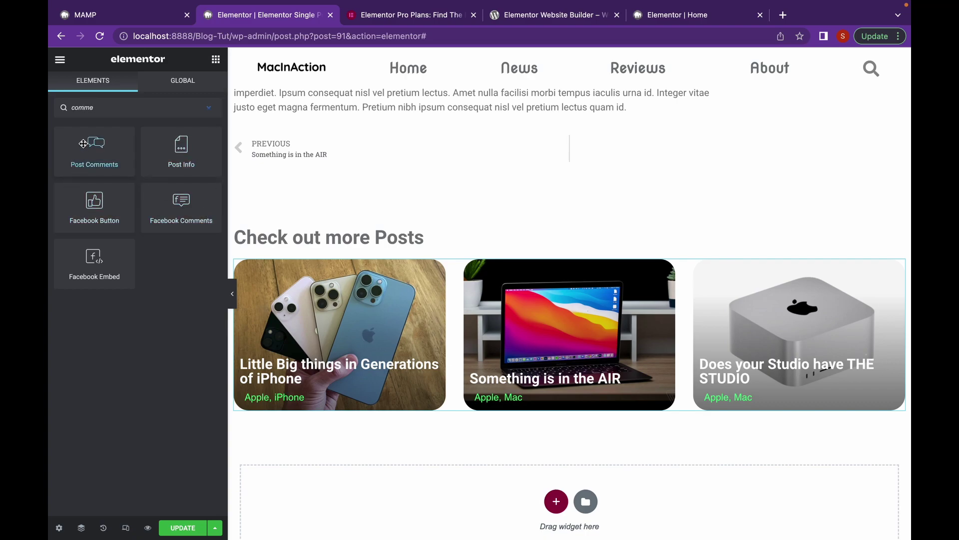
pyautogui.moveTo(83, 143); pyautogui.dragTo(364, 181)
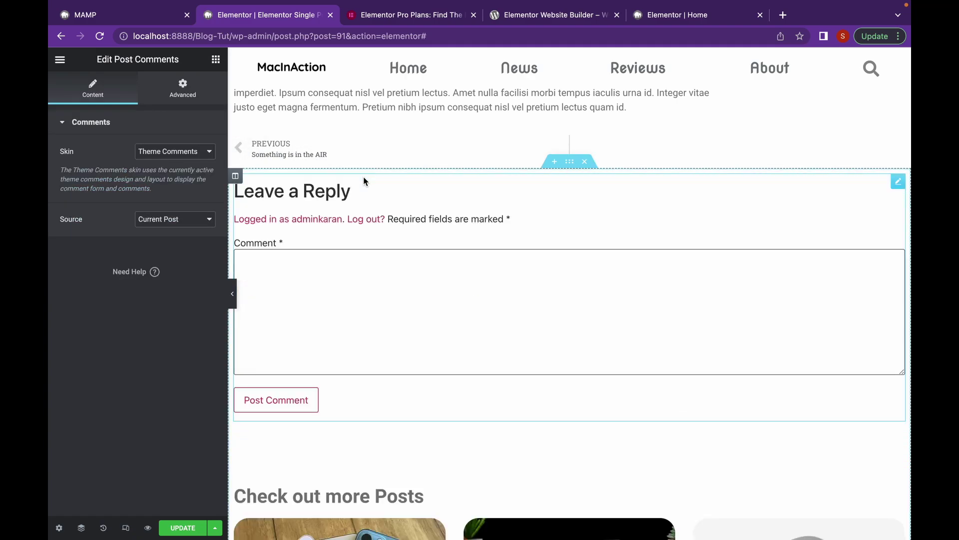
pyautogui.scroll(-3, 235, 298)
pyautogui.click(233, 295)
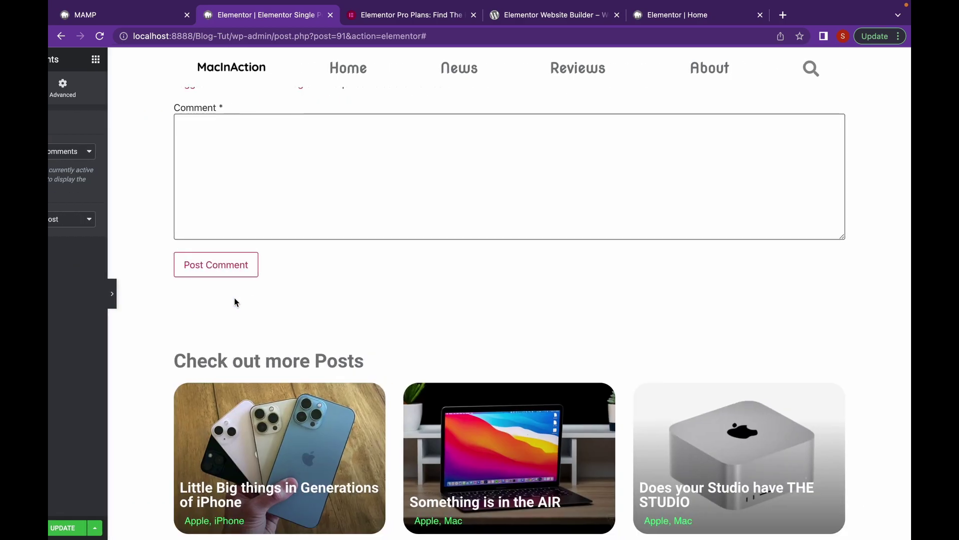
pyautogui.scroll(15, 397, 289)
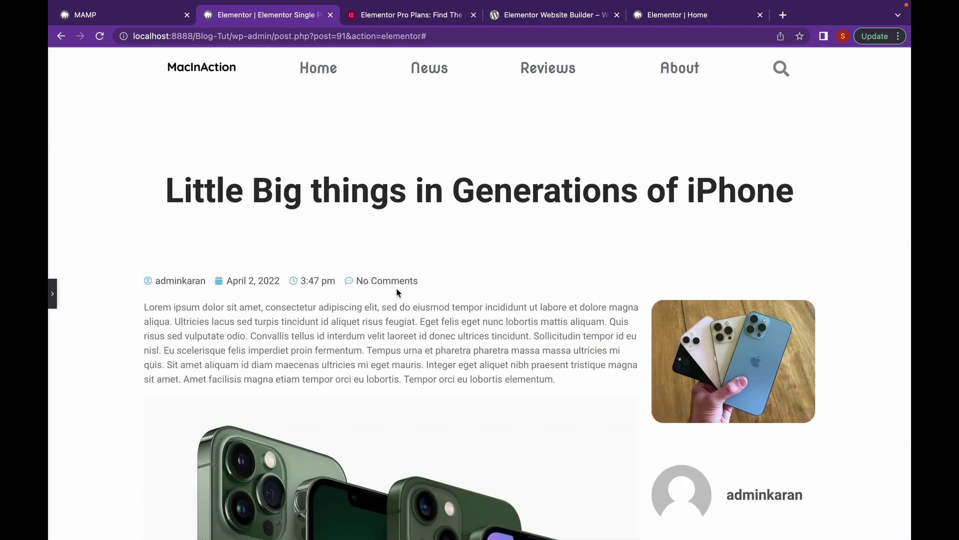
pyautogui.scroll(-10, 397, 292)
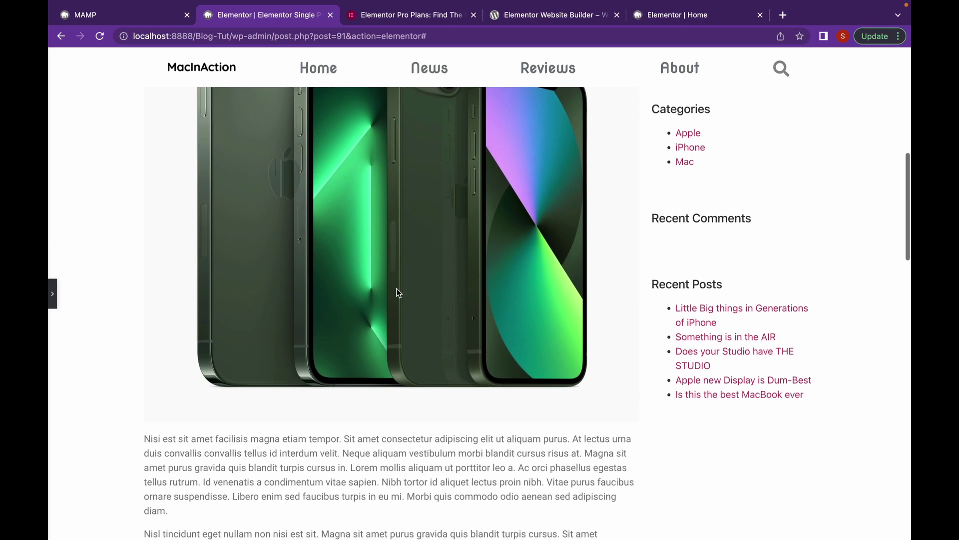
pyautogui.scroll(-15, 397, 293)
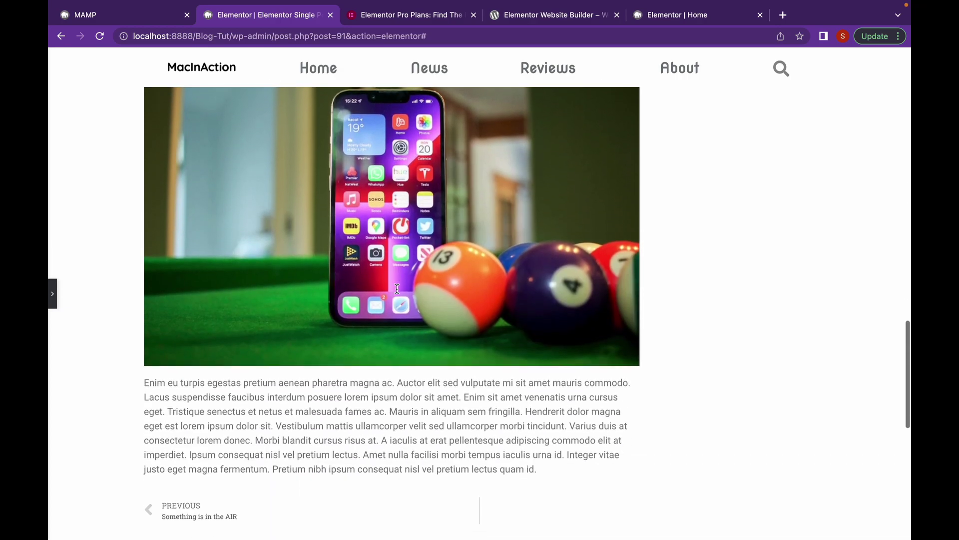
pyautogui.scroll(-10, 397, 292)
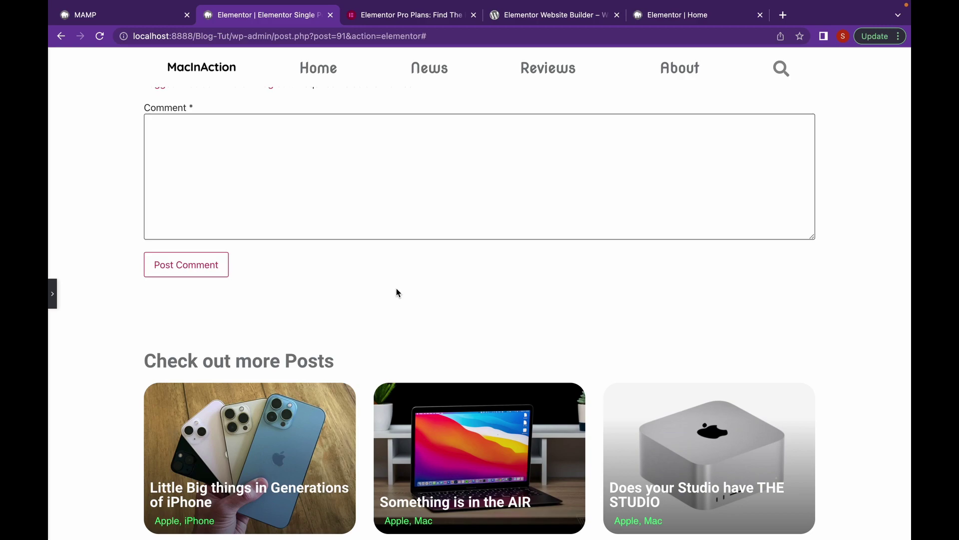
# Step: Publish the template with an Include condition set to Posts / All
pyautogui.press('super+p')
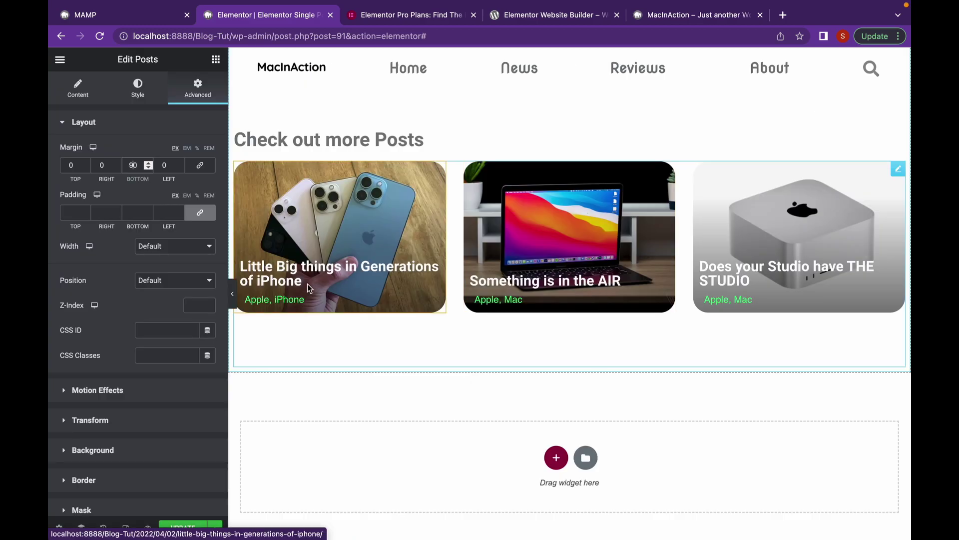
pyautogui.click(235, 293)
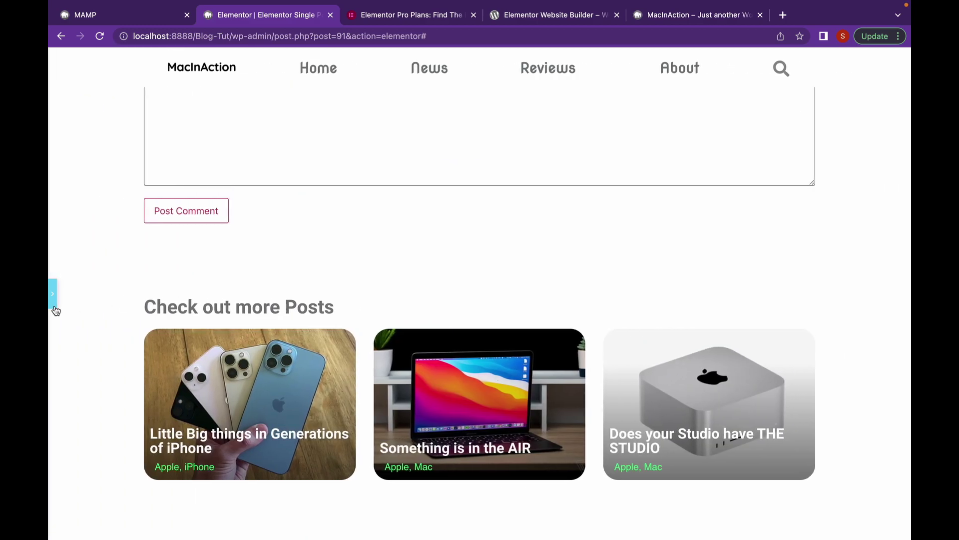
pyautogui.click(56, 309)
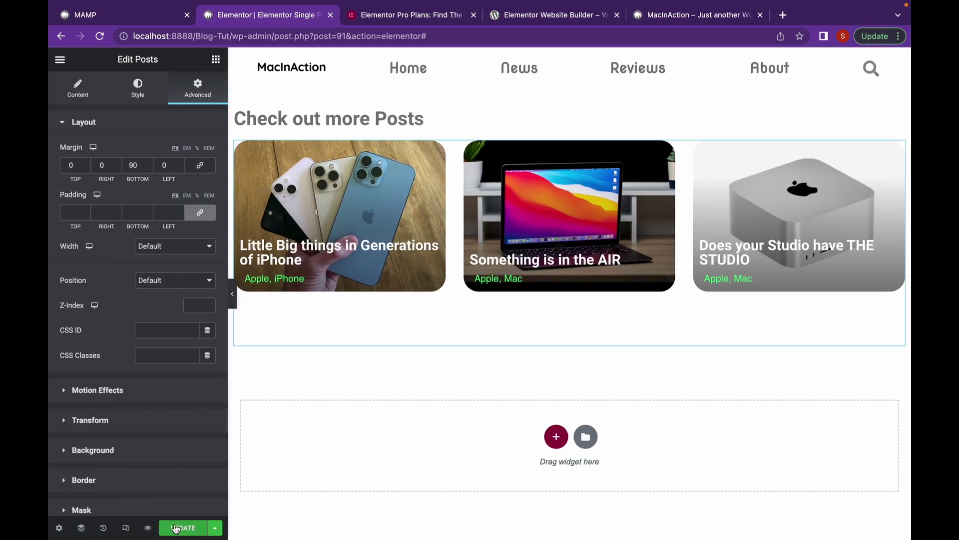
pyautogui.click(176, 529)
pyautogui.click(484, 352)
pyautogui.click(489, 333)
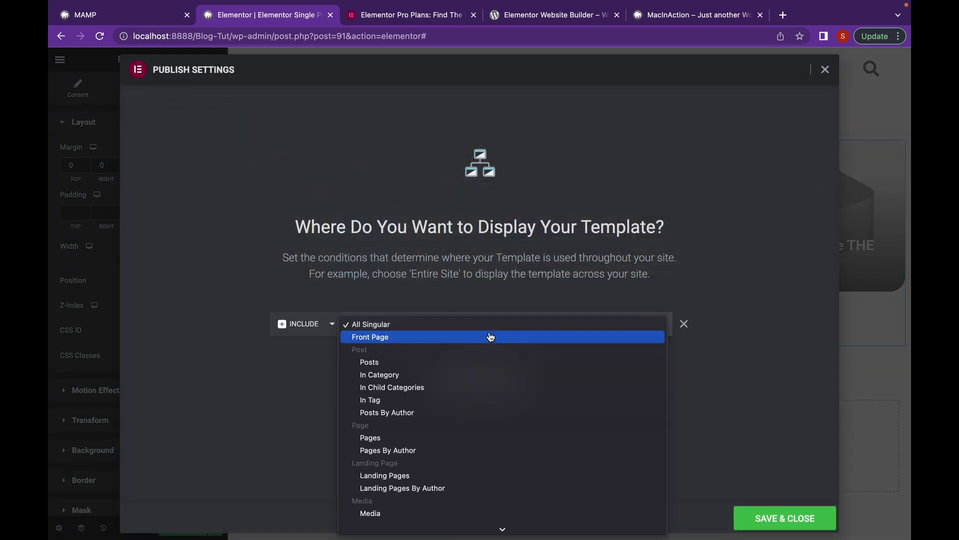
pyautogui.click(464, 369)
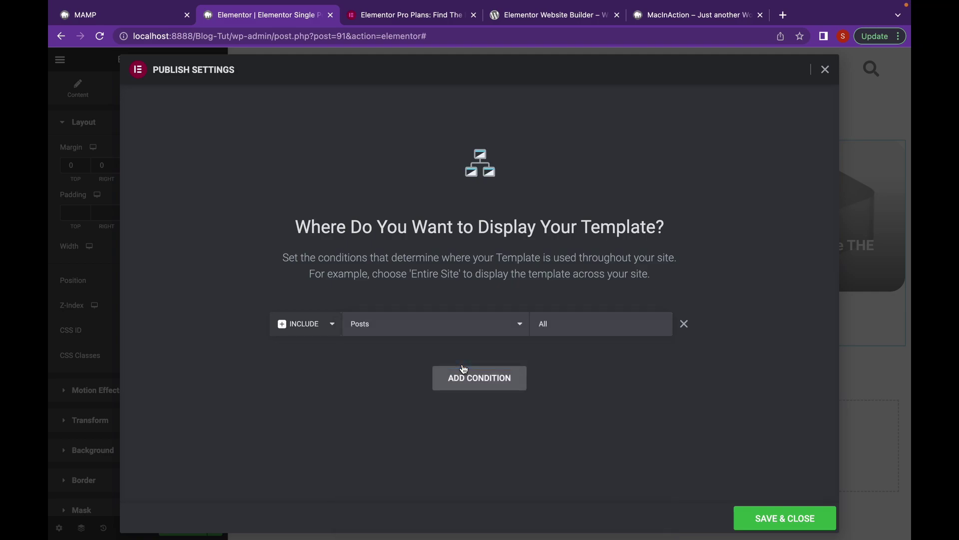
pyautogui.click(780, 520)
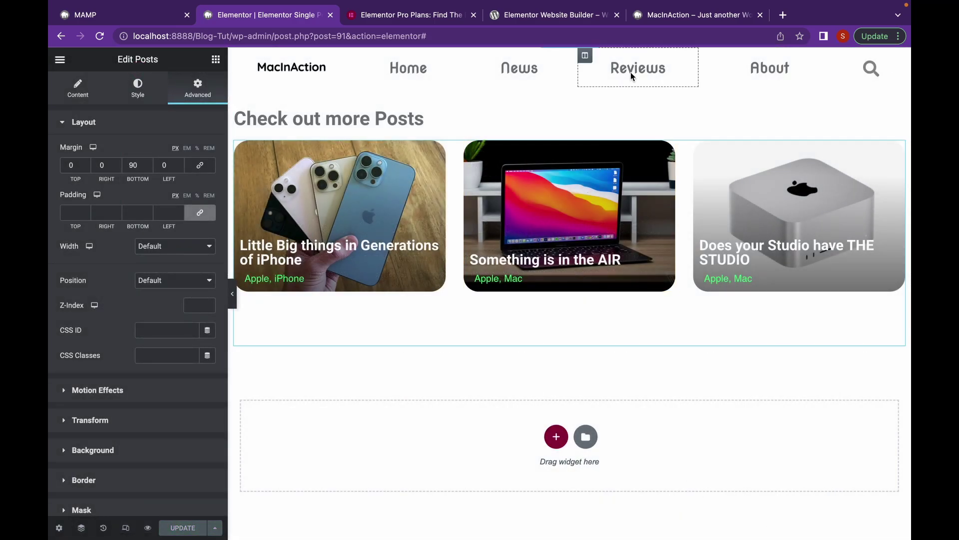
# Step: Reload the live homepage, open 'Something is in the AIR' and scroll to its bottom
pyautogui.click(684, 25)
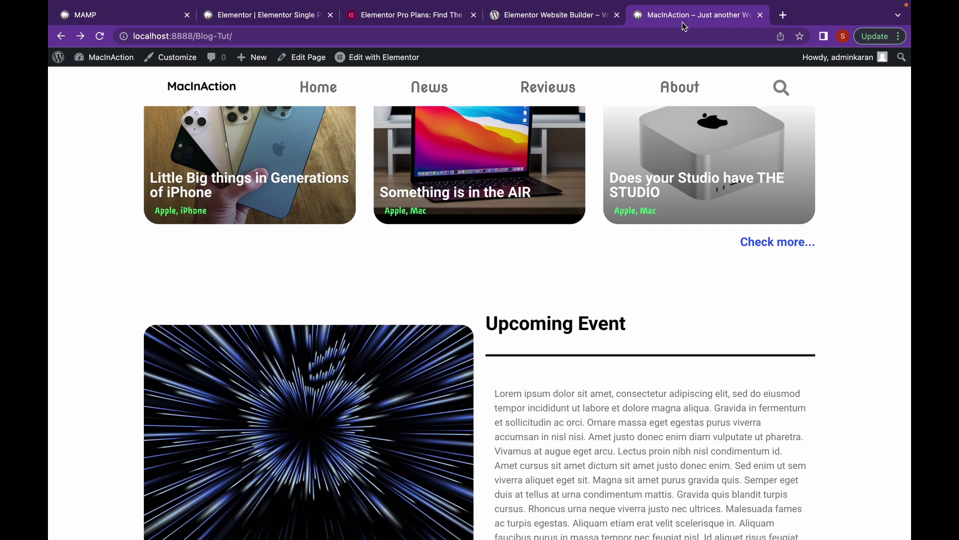
pyautogui.scroll(3, 380, 115)
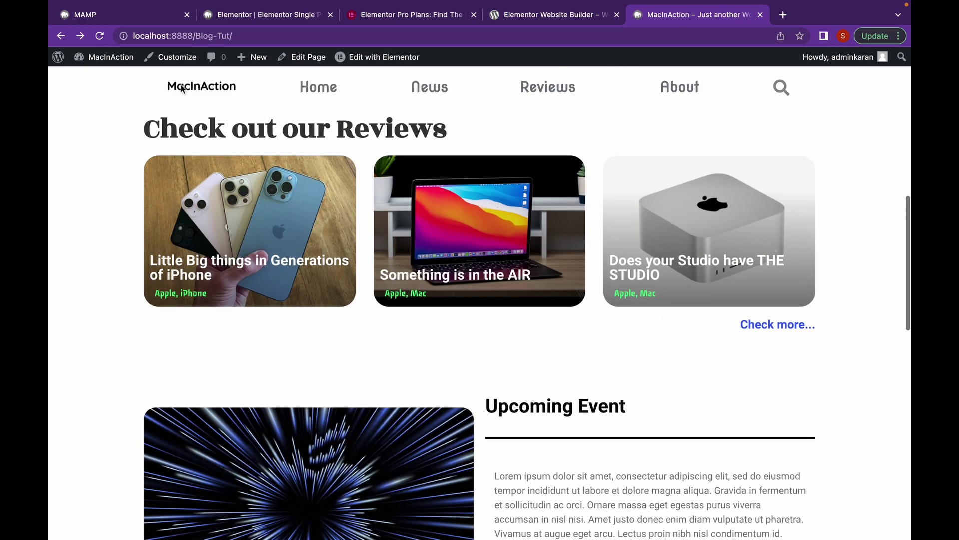
pyautogui.click(107, 38)
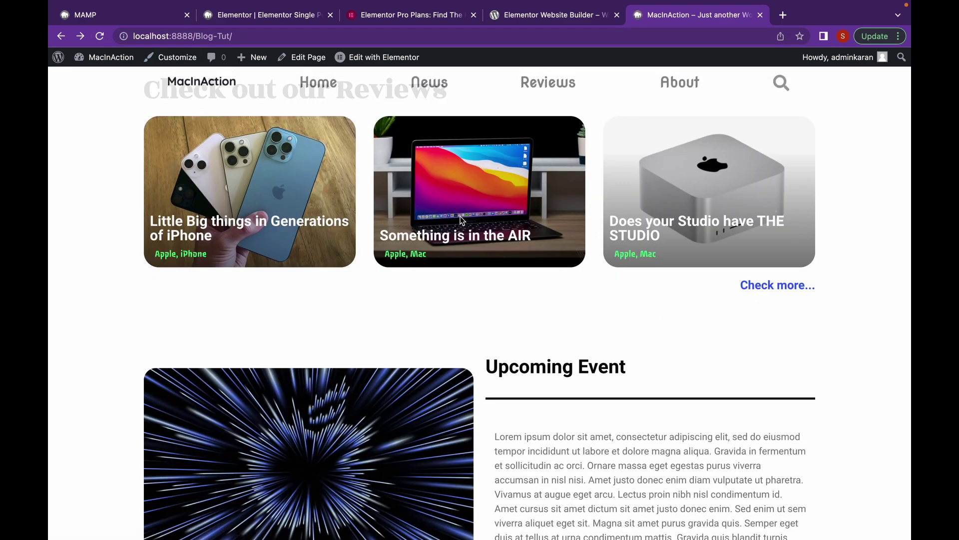
pyautogui.scroll(2, 465, 235)
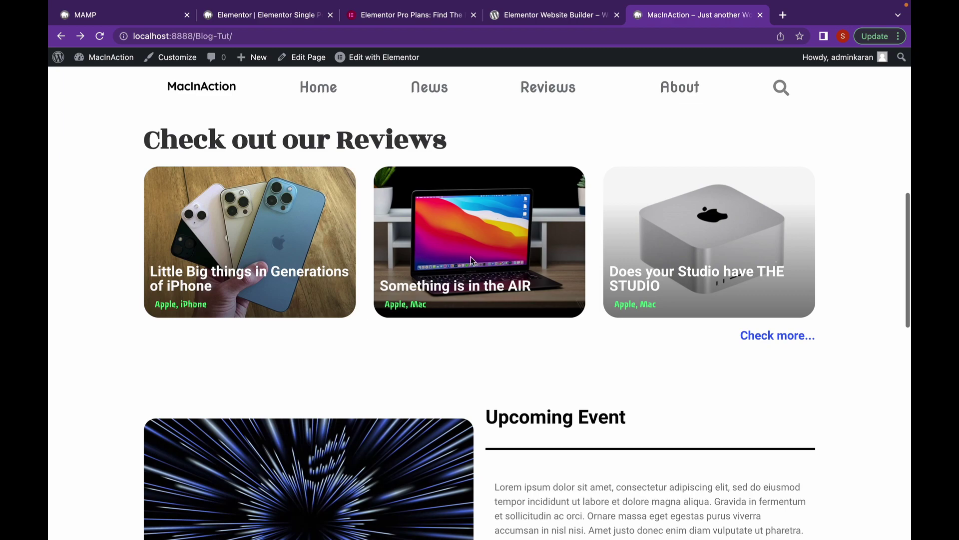
pyautogui.click(476, 296)
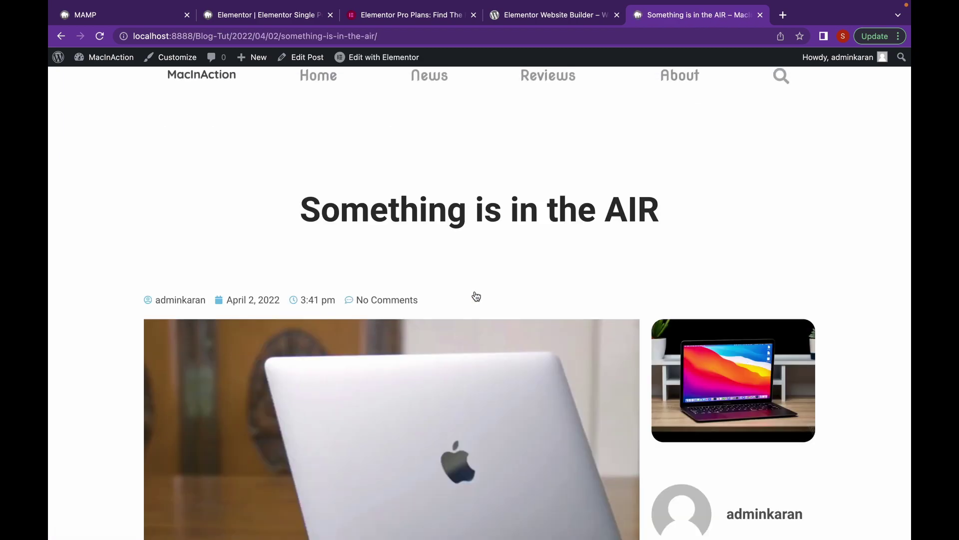
pyautogui.scroll(-3, 476, 296)
pyautogui.scroll(-8, 476, 296)
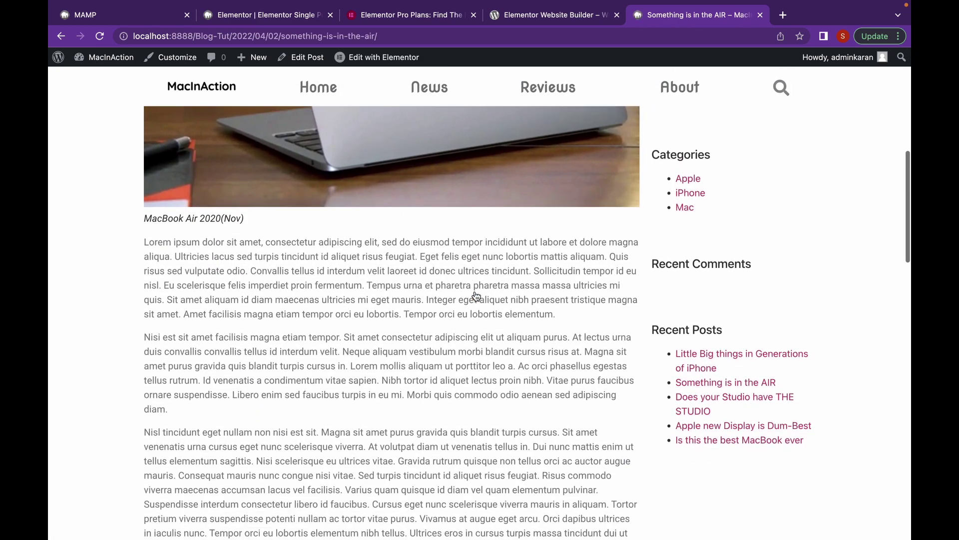
pyautogui.scroll(-14, 476, 290)
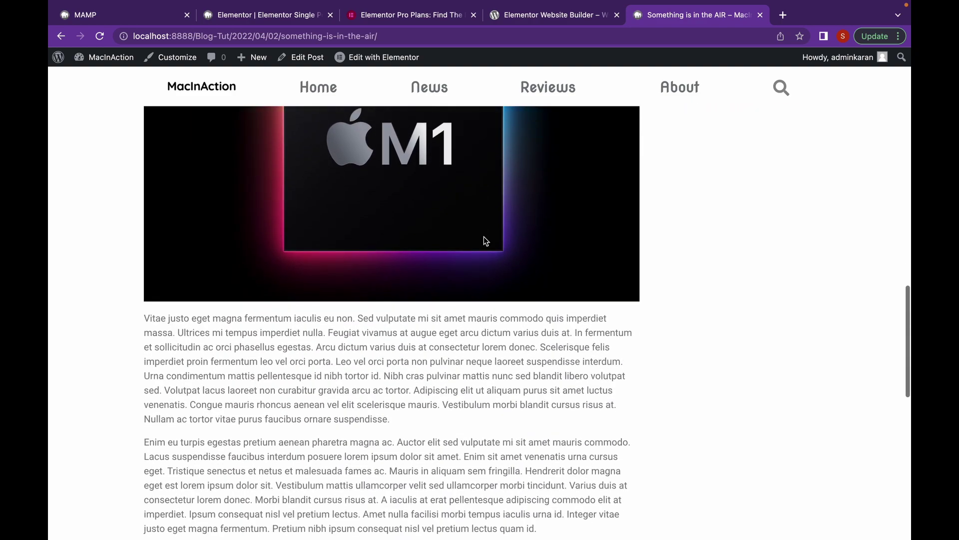
pyautogui.scroll(-7, 484, 239)
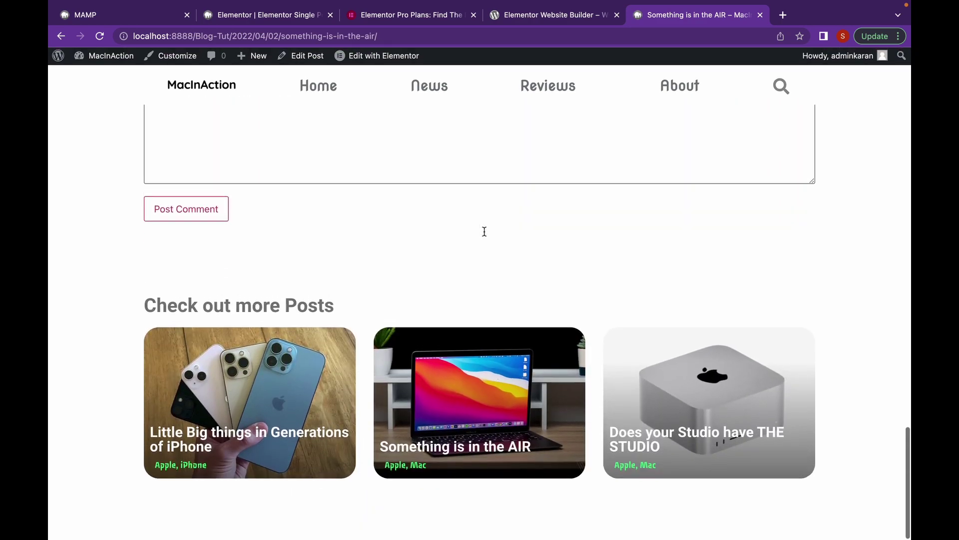